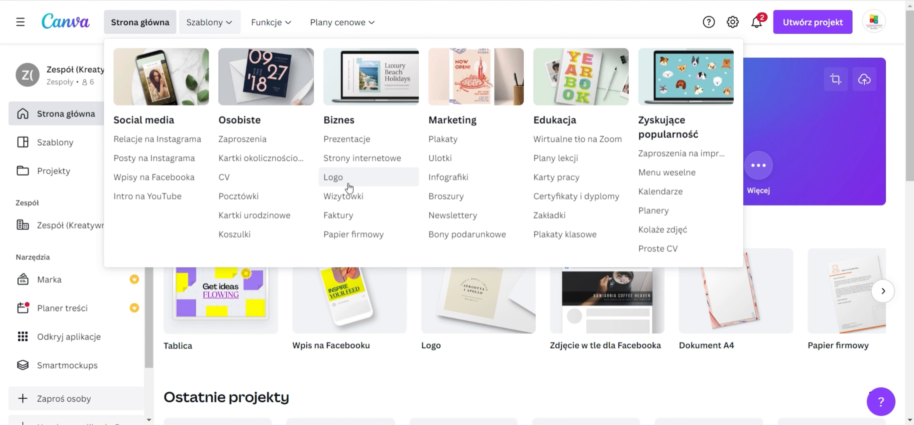
Step: Open the business logo templates and review the available style, motif and colour filters
{"action": "left_click", "coordinate": [349, 188]}
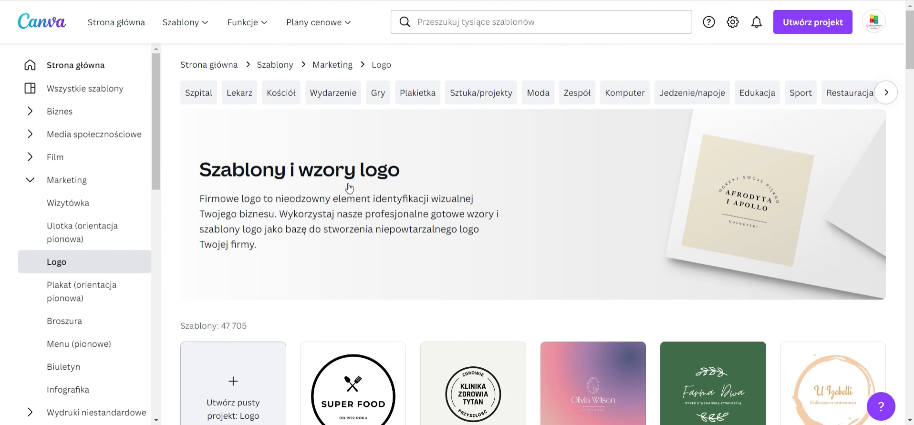
{"action": "scroll", "coordinate": [270, 288], "scroll_direction": "down", "scroll_amount": 2}
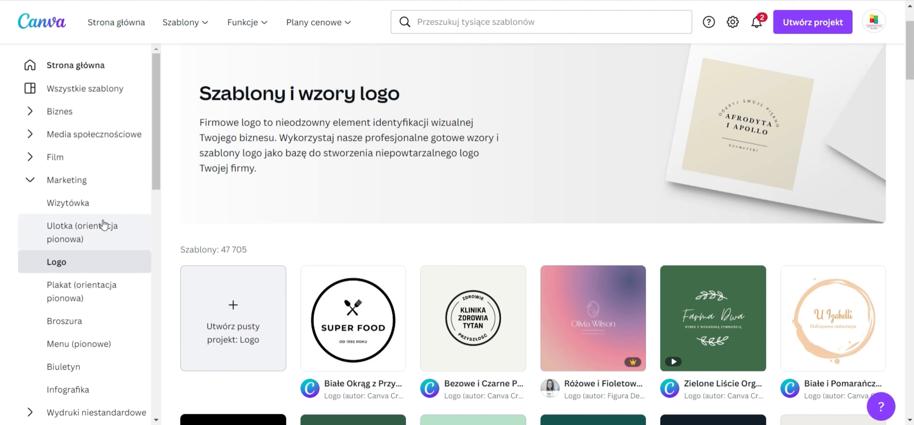
{"action": "scroll", "coordinate": [102, 224], "scroll_direction": "down", "scroll_amount": 9}
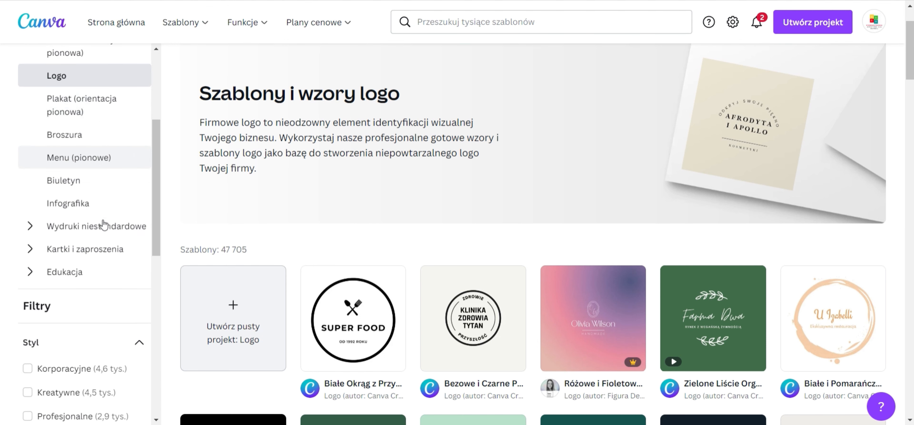
{"action": "scroll", "coordinate": [101, 221], "scroll_direction": "down", "scroll_amount": 1}
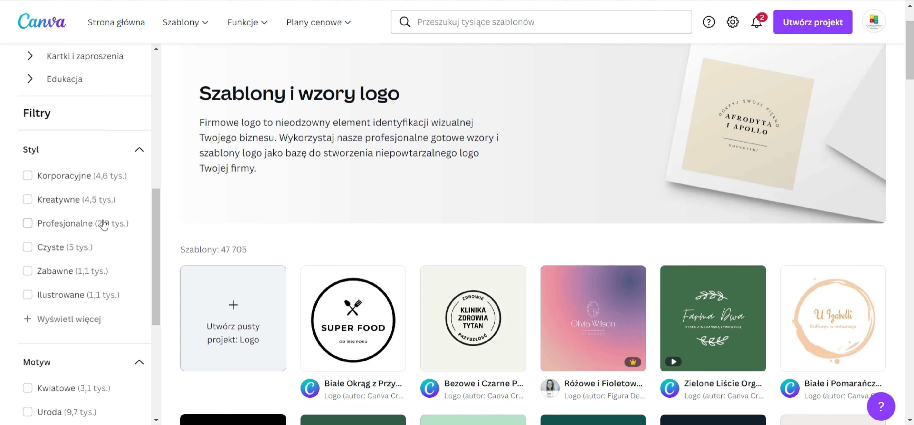
{"action": "scroll", "coordinate": [104, 224], "scroll_direction": "down", "scroll_amount": 7}
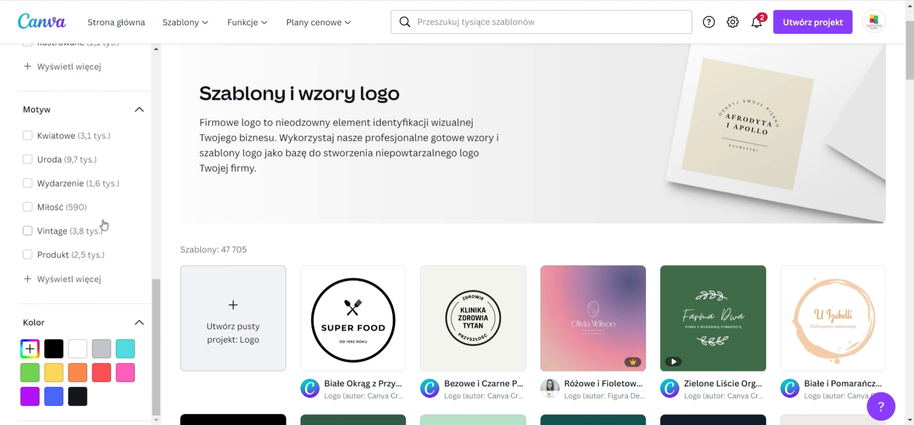
{"action": "scroll", "coordinate": [103, 224], "scroll_direction": "up", "scroll_amount": 7}
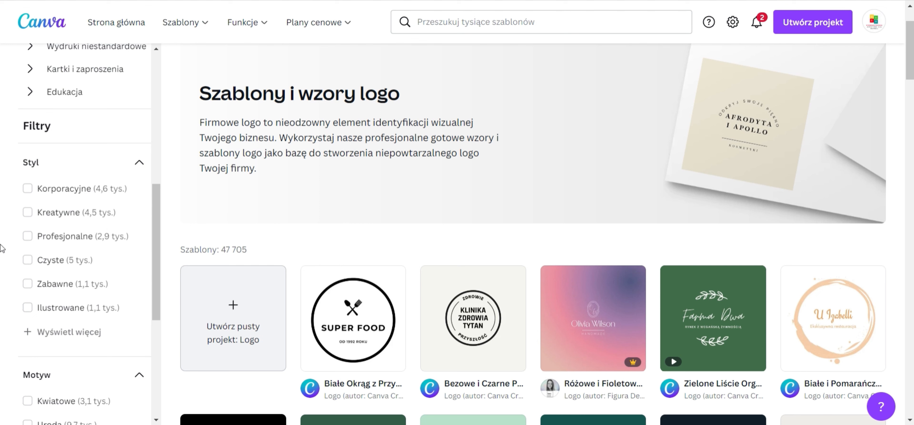
Step: Filter the logo templates by the Kreatywne and Kwiatowe styles and the Kwiatowe motif
{"action": "left_click", "coordinate": [27, 213]}
{"action": "scroll", "coordinate": [59, 342], "scroll_direction": "down", "scroll_amount": 4}
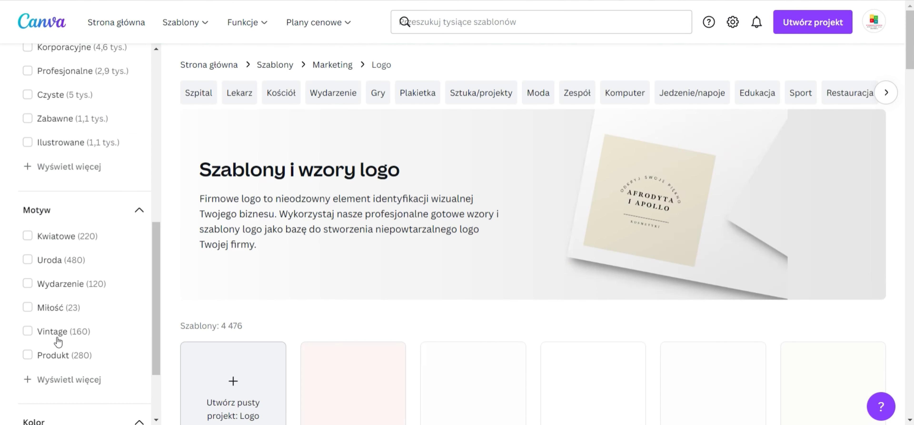
{"action": "left_click", "coordinate": [66, 174]}
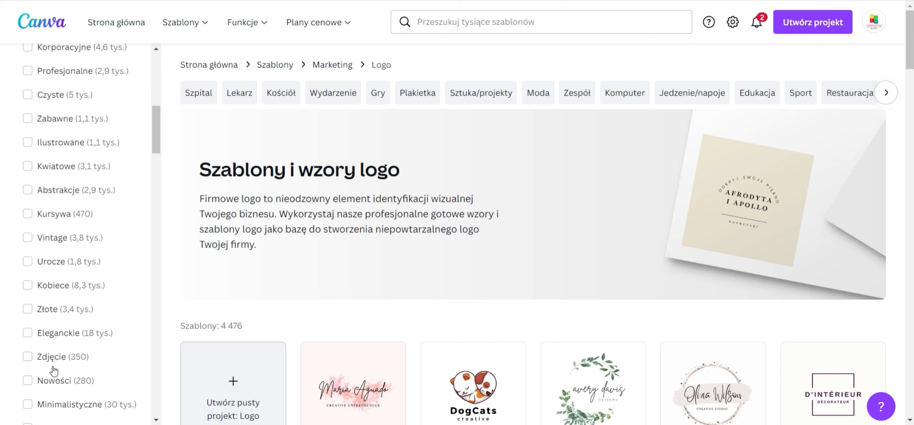
{"action": "left_click", "coordinate": [29, 168]}
{"action": "scroll", "coordinate": [65, 305], "scroll_direction": "down", "scroll_amount": 8}
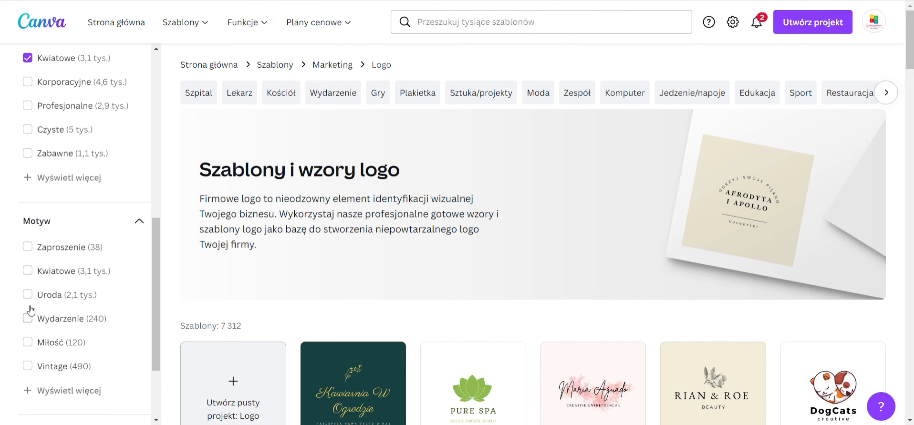
{"action": "left_click", "coordinate": [27, 271]}
Step: Browse the filtered logos and open the Dark Purple And Gold Modern Boutique Logo template for editing
{"action": "scroll", "coordinate": [429, 297], "scroll_direction": "down", "scroll_amount": 8}
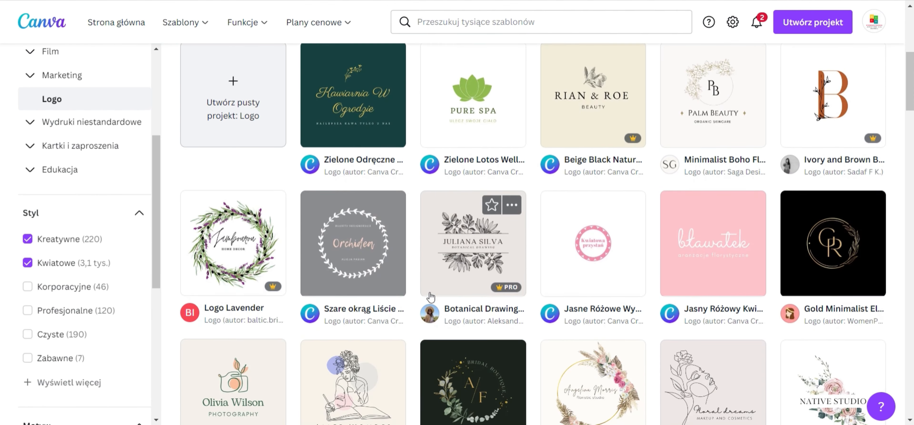
{"action": "scroll", "coordinate": [430, 297], "scroll_direction": "up", "scroll_amount": 4}
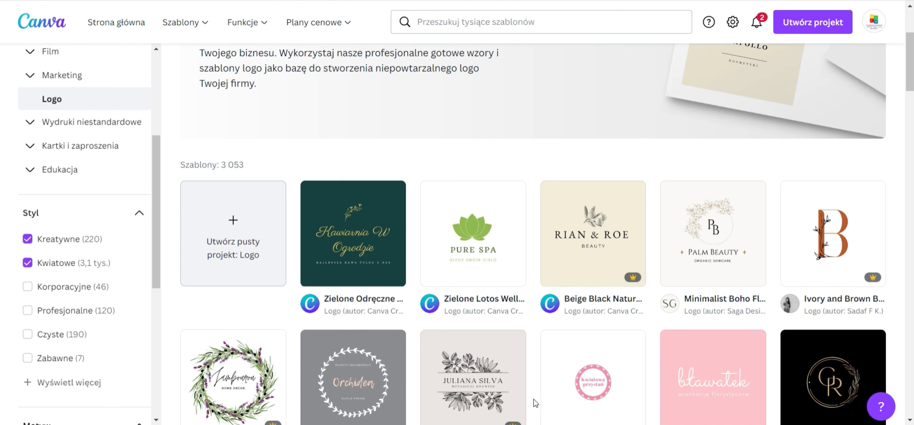
{"action": "scroll", "coordinate": [533, 399], "scroll_direction": "down", "scroll_amount": 14}
{"action": "scroll", "coordinate": [532, 399], "scroll_direction": "down", "scroll_amount": 12}
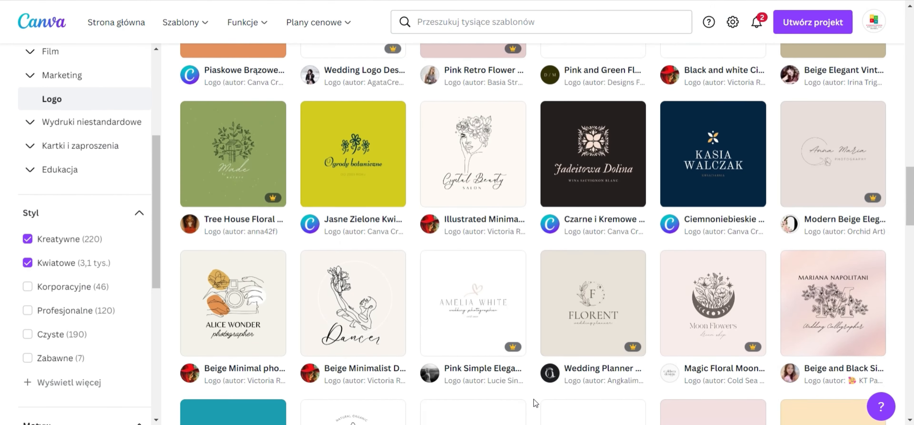
{"action": "scroll", "coordinate": [533, 399], "scroll_direction": "down", "scroll_amount": 20}
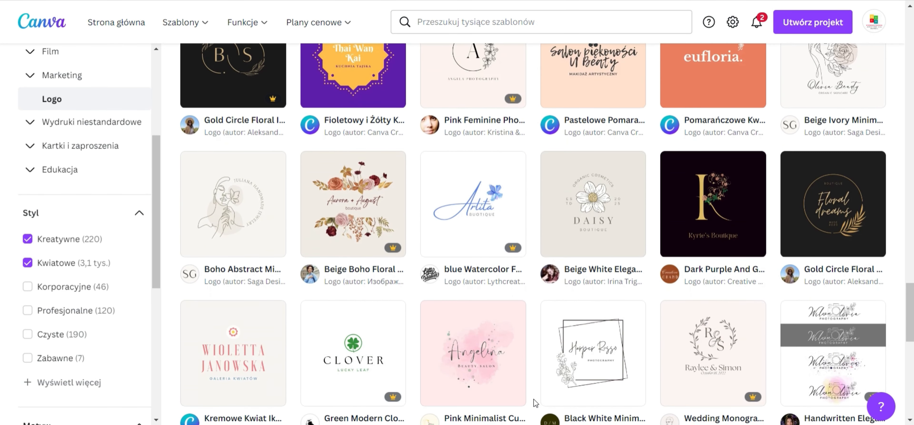
{"action": "left_click", "coordinate": [701, 249]}
{"action": "left_click", "coordinate": [712, 135]}
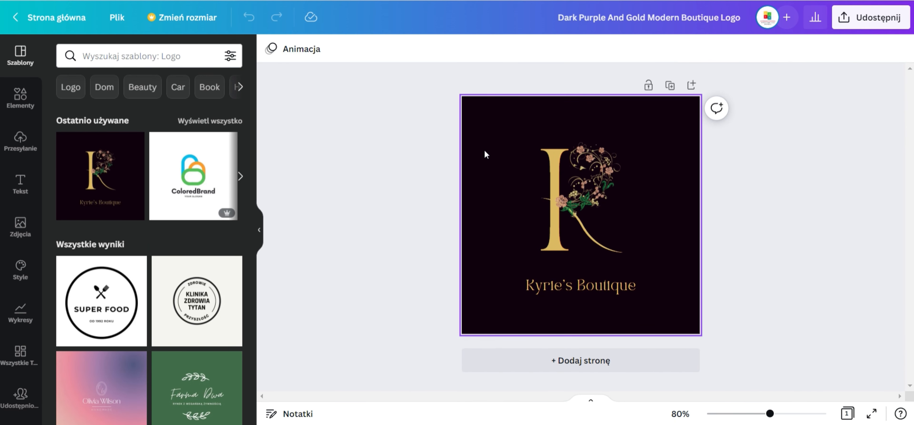
Step: Change the logo's background colour to white
{"action": "left_click", "coordinate": [484, 151]}
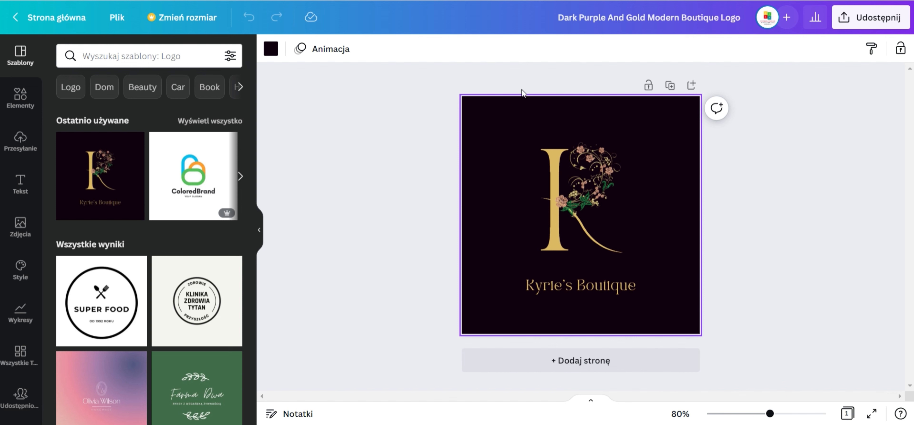
{"action": "left_click", "coordinate": [433, 93]}
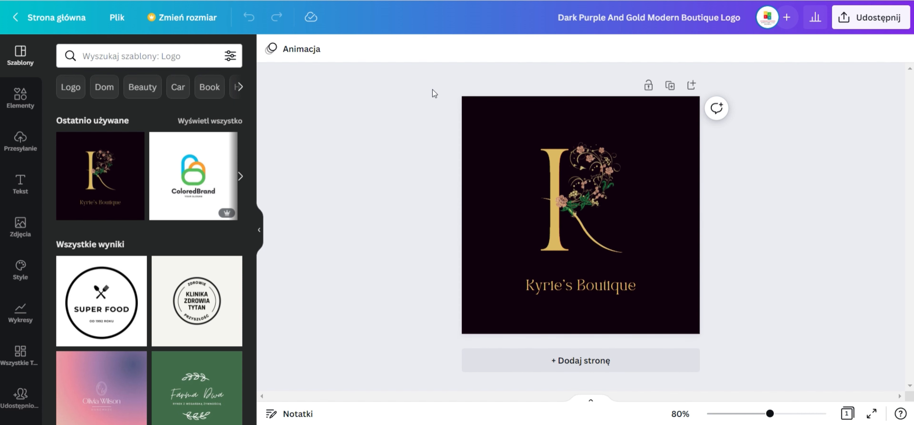
{"action": "left_click", "coordinate": [613, 113]}
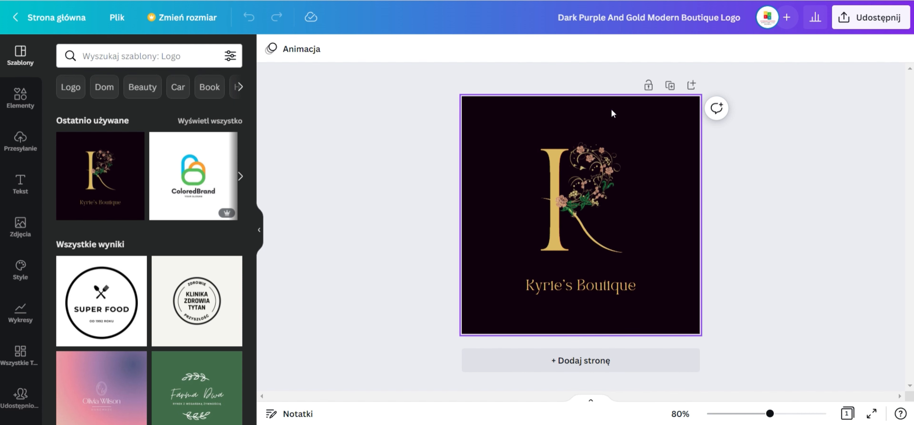
{"action": "left_click", "coordinate": [271, 49]}
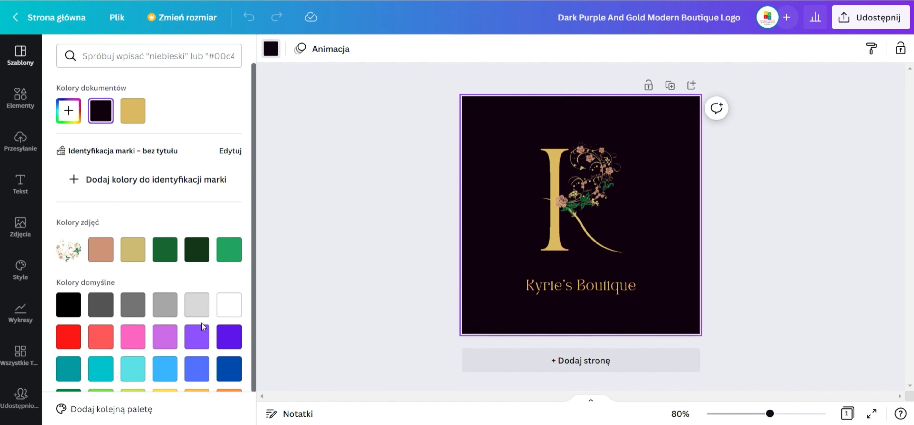
{"action": "left_click", "coordinate": [232, 309]}
{"action": "left_click", "coordinate": [346, 222]}
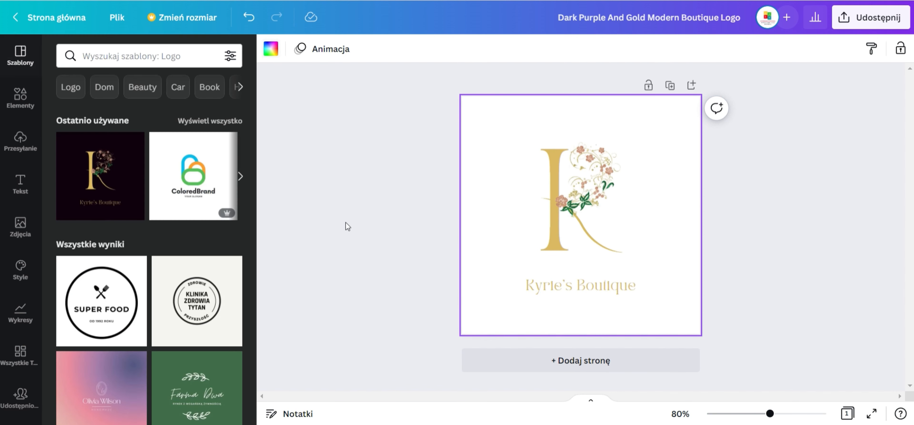
Step: Replace the caption under the emblem with "Koło Gospodyń Wiejskich w Mogilanach"
{"action": "left_click", "coordinate": [555, 288]}
{"action": "left_click", "coordinate": [556, 288]}
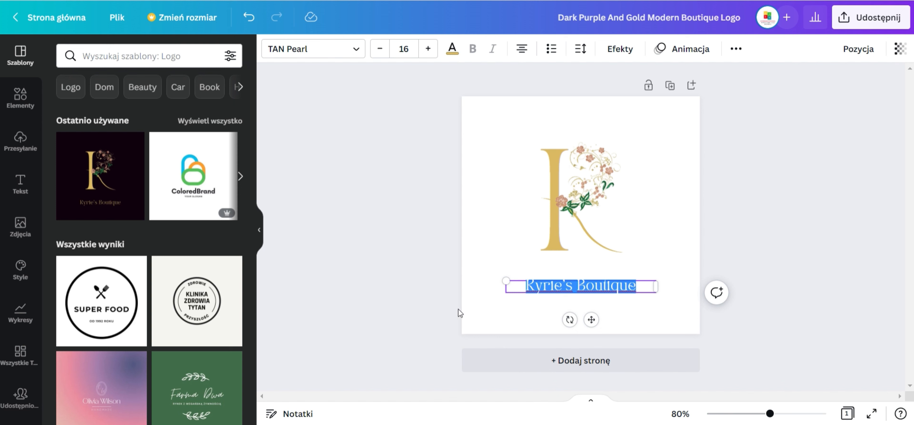
{"action": "type", "text": "Kolo"}
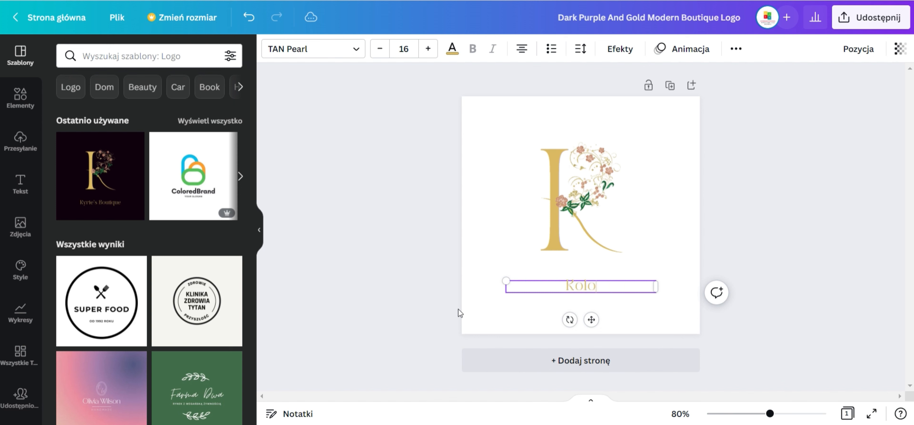
{"action": "key", "text": "BackSpace"}
{"action": "key", "text": "BackSpace"}
{"action": "key", "text": "BackSpace"}
{"action": "key", "text": "BackSpace"}
{"action": "key", "text": "BackSpace"}
{"action": "type", "text": "Kolo Gospod"}
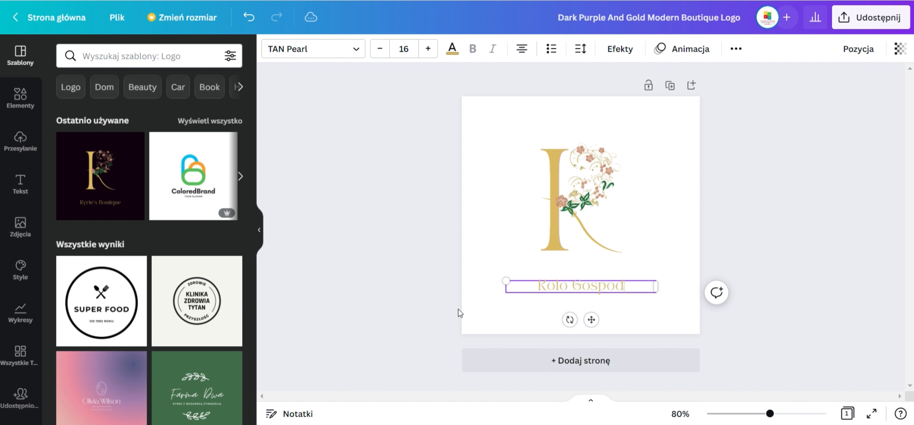
{"action": "type", "text": "yn Wie"}
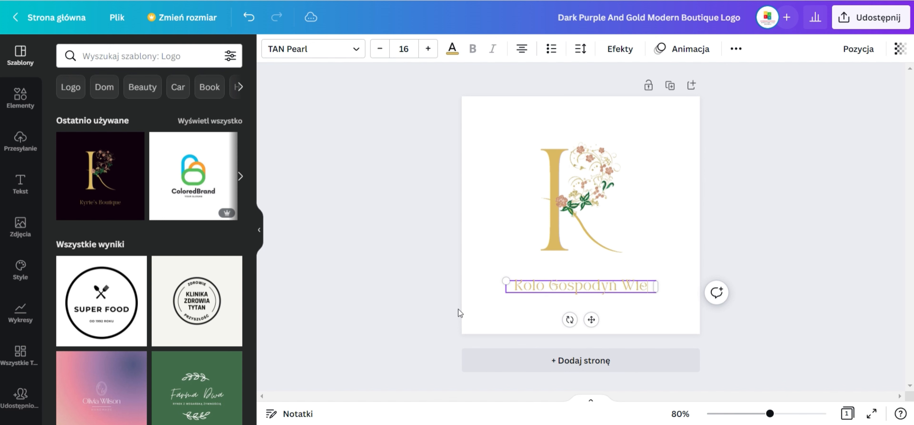
{"action": "type", "text": "jskich"}
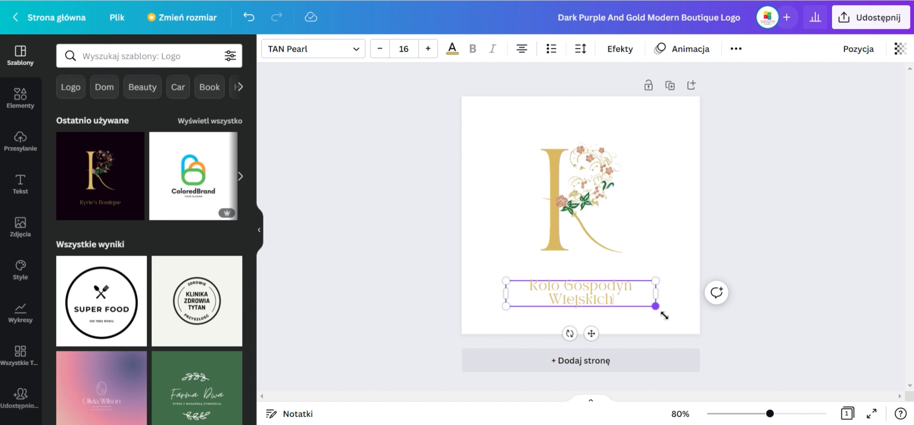
{"action": "type", "text": " w Mogil"}
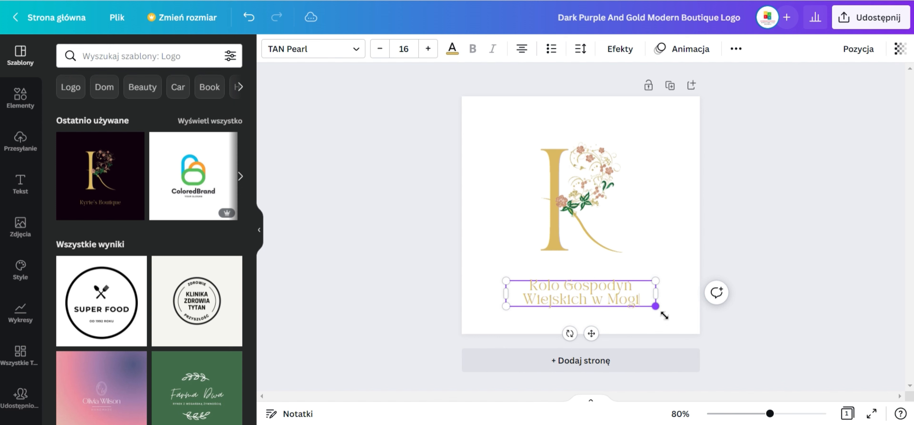
{"action": "type", "text": "anac"}
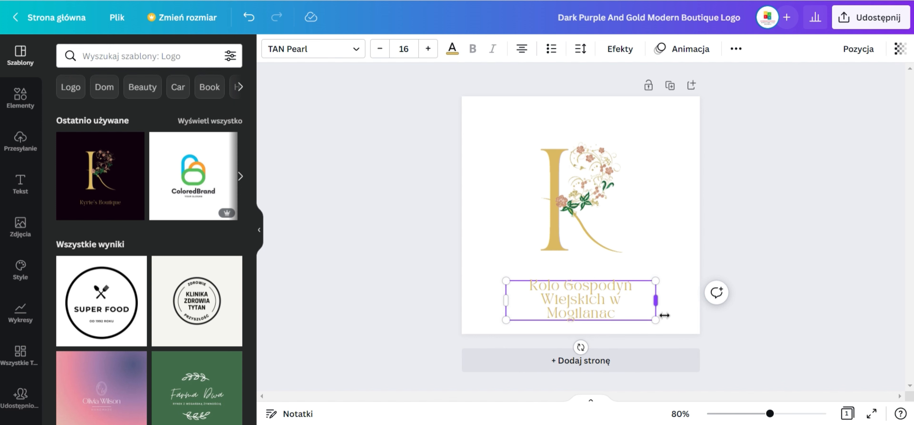
{"action": "type", "text": "h"}
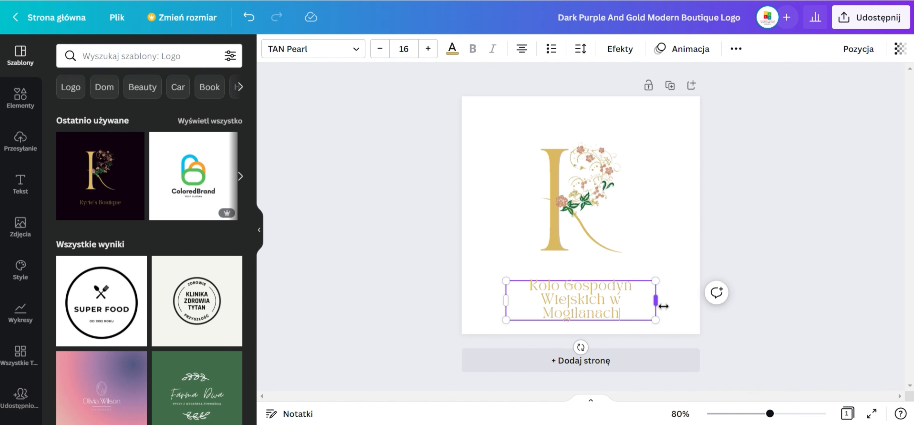
Step: Widen the caption's text box so it wraps onto two lines, and centre it slightly lower beneath the emblem
{"action": "left_click_drag", "start_coordinate": [660, 302], "coordinate": [686, 302]}
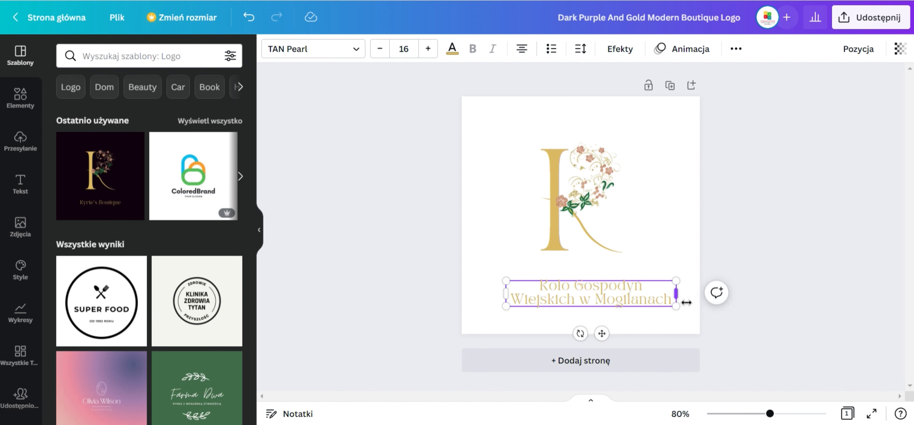
{"action": "left_click", "coordinate": [726, 251]}
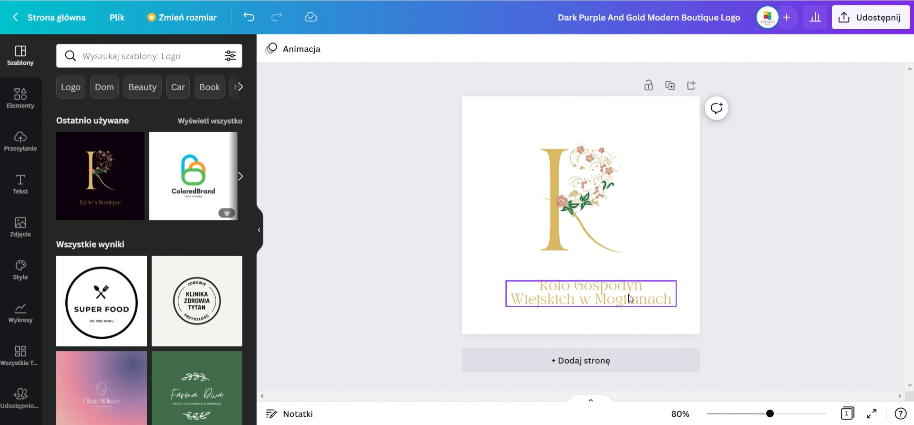
{"action": "left_click_drag", "start_coordinate": [629, 294], "coordinate": [624, 310]}
{"action": "left_click", "coordinate": [782, 180]}
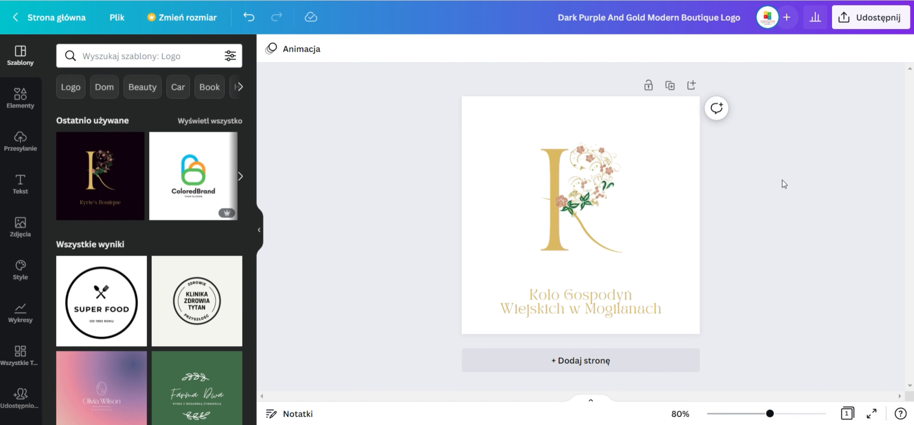
Step: Duplicate the floral letter emblem and move the copy to the lower right of the original
{"action": "double_click", "coordinate": [554, 171]}
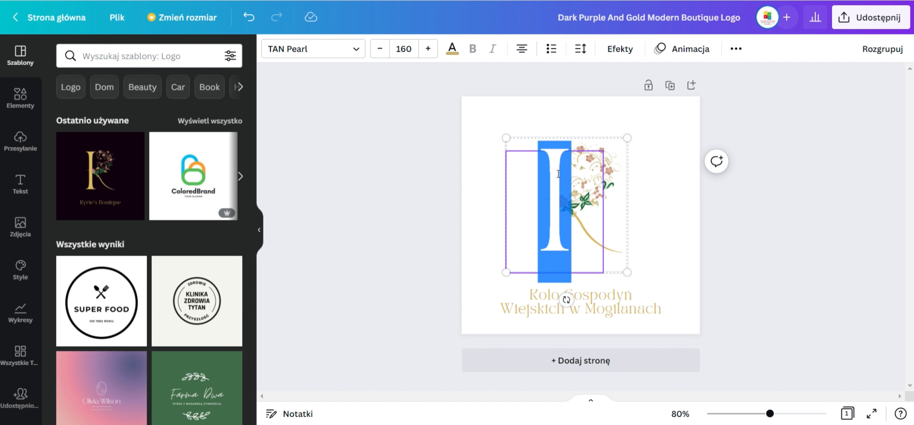
{"action": "left_click", "coordinate": [536, 185]}
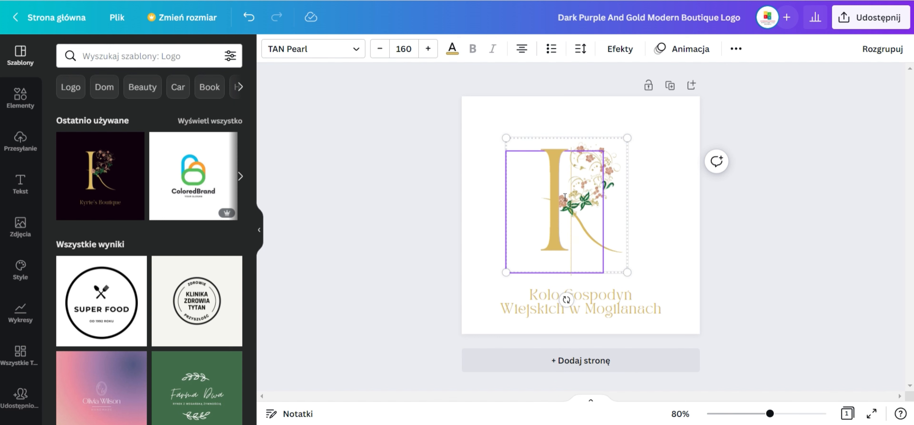
{"action": "left_click", "coordinate": [667, 202]}
{"action": "left_click", "coordinate": [576, 216]}
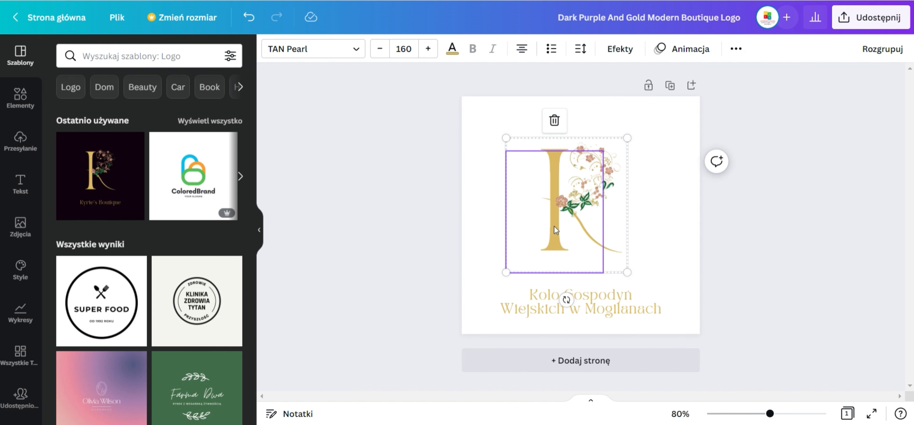
{"action": "key", "text": "ctrl+d"}
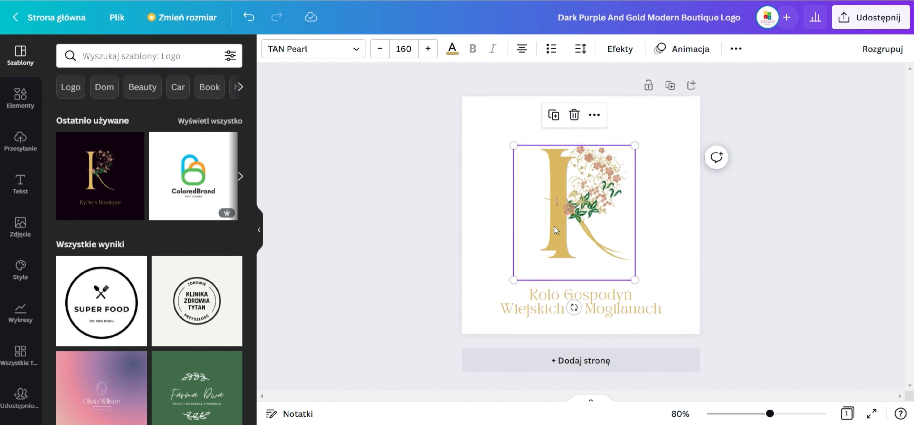
{"action": "left_click_drag", "start_coordinate": [561, 236], "coordinate": [630, 253]}
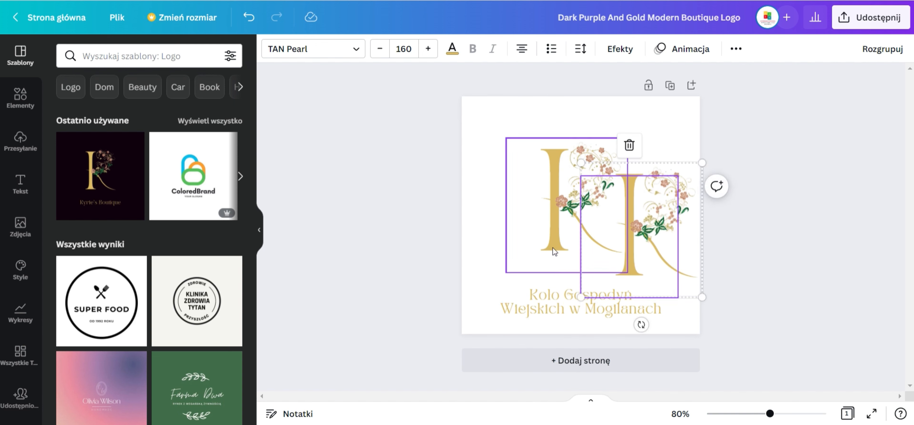
Step: Arrange the two floral letter emblems side by side at the same height, the original near the logo's left edge and the copy beside it
{"action": "left_click_drag", "start_coordinate": [553, 247], "coordinate": [500, 258]}
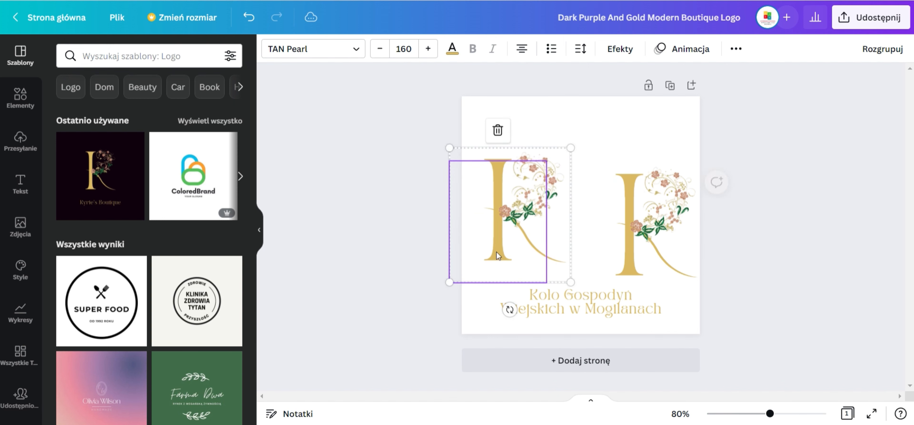
{"action": "left_click", "coordinate": [644, 271]}
{"action": "left_click_drag", "start_coordinate": [644, 270], "coordinate": [594, 253]}
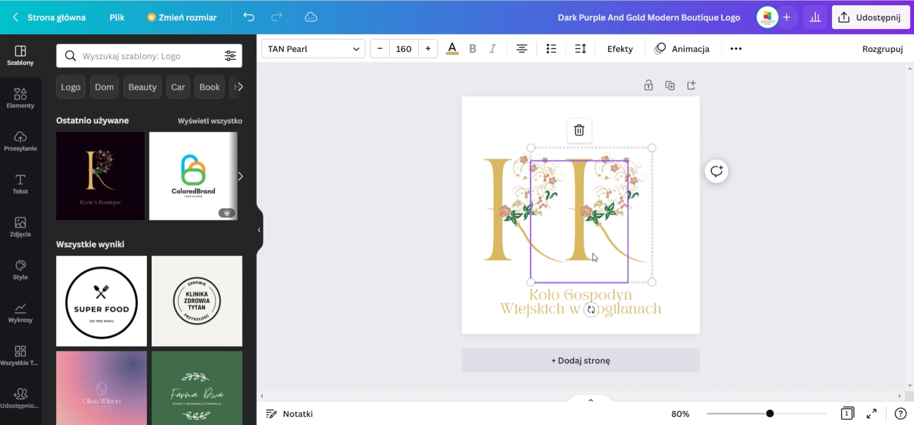
{"action": "double_click", "coordinate": [592, 253]}
{"action": "left_click", "coordinate": [668, 251]}
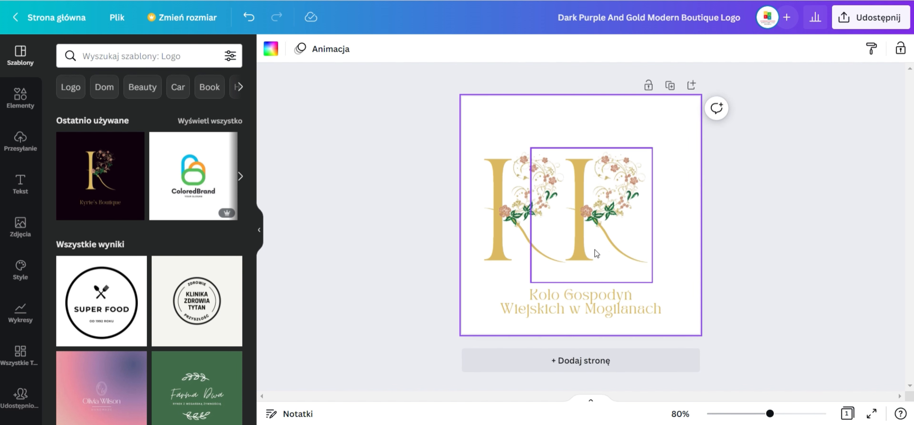
Step: Add a third copy of the floral letter emblem and line it up to the right of the other two
{"action": "left_click", "coordinate": [588, 246]}
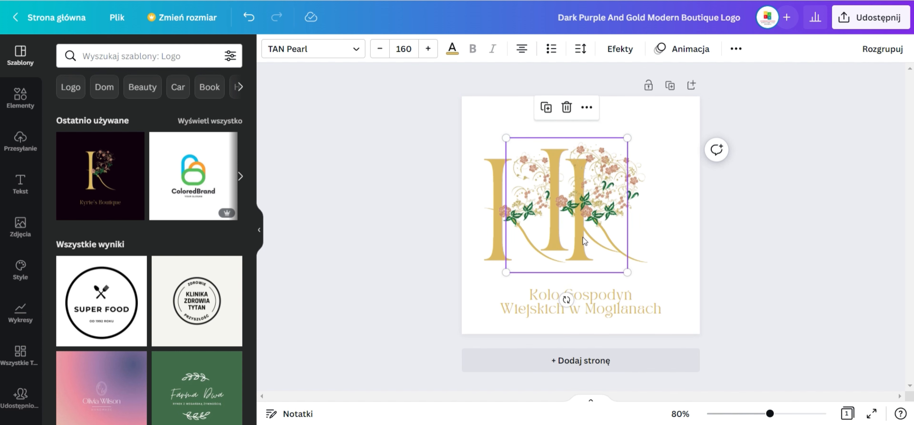
{"action": "left_click_drag", "start_coordinate": [587, 242], "coordinate": [662, 239]}
{"action": "left_click", "coordinate": [683, 298]}
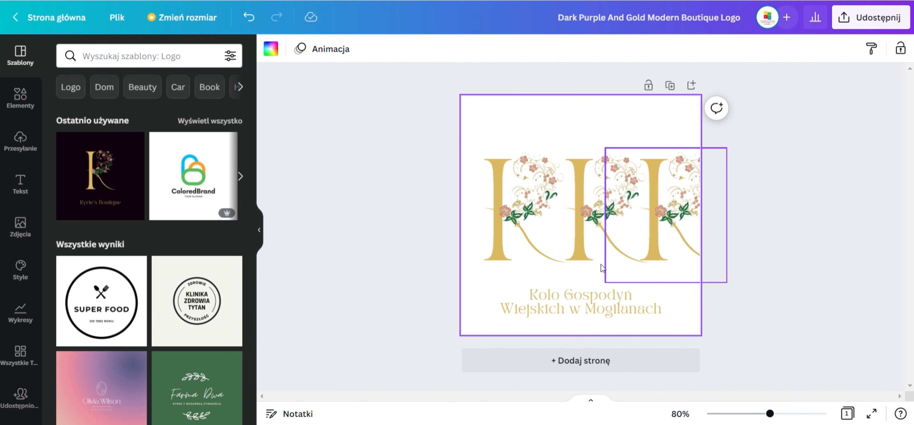
Step: Delete the flowers and the curved stroke from the middle emblem, keeping only its straight letter stem
{"action": "left_click", "coordinate": [599, 203]}
{"action": "left_click", "coordinate": [599, 203]}
{"action": "key", "text": "Delete"}
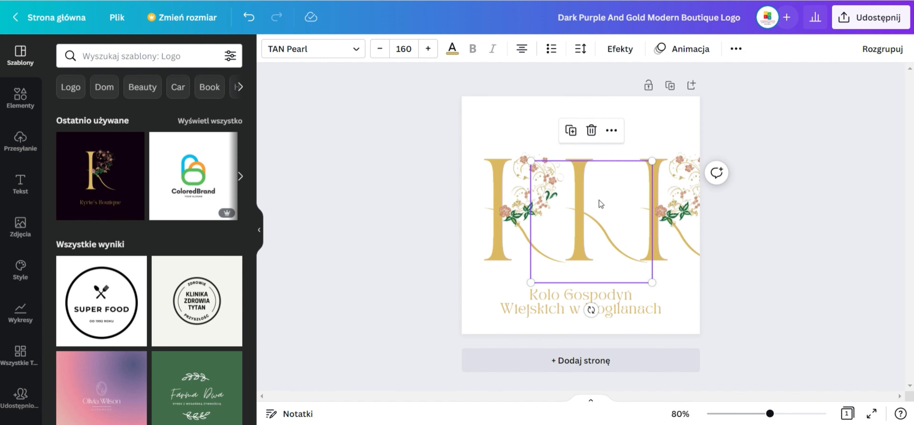
{"action": "left_click", "coordinate": [600, 227]}
{"action": "key", "text": "Delete"}
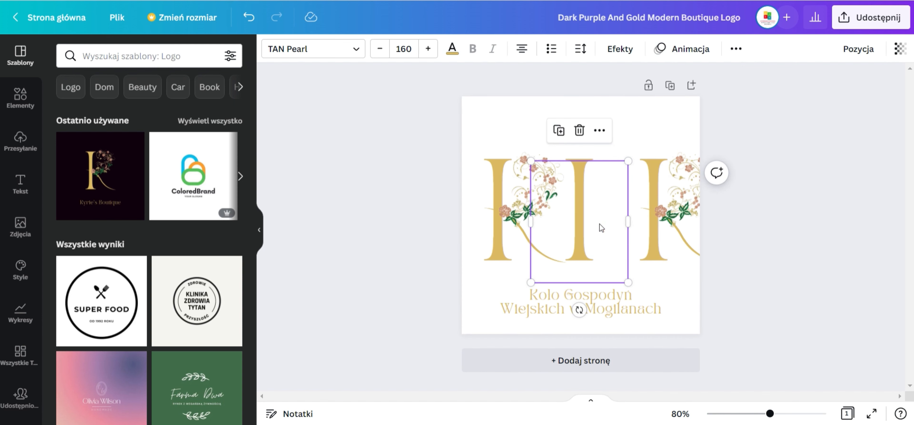
Step: Remove the floral decoration and the curved stroke from the rightmost emblem, leaving just the letter I
{"action": "left_click", "coordinate": [682, 210]}
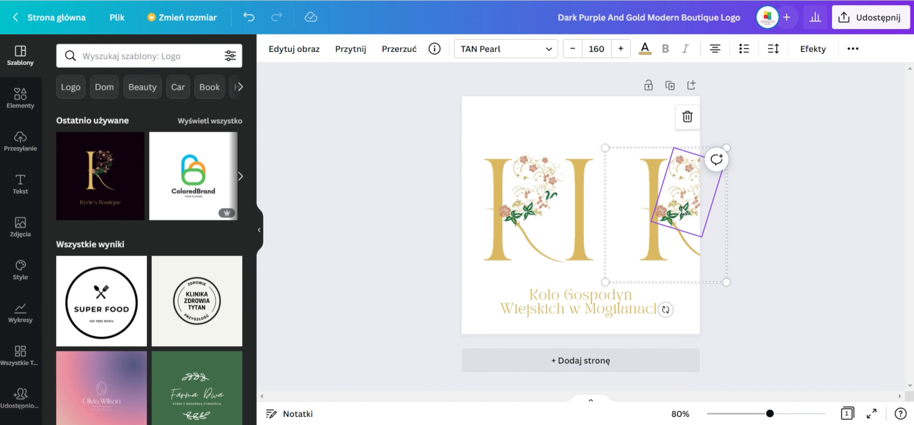
{"action": "left_click", "coordinate": [683, 210]}
{"action": "key", "text": "Delete"}
{"action": "left_click", "coordinate": [683, 234]}
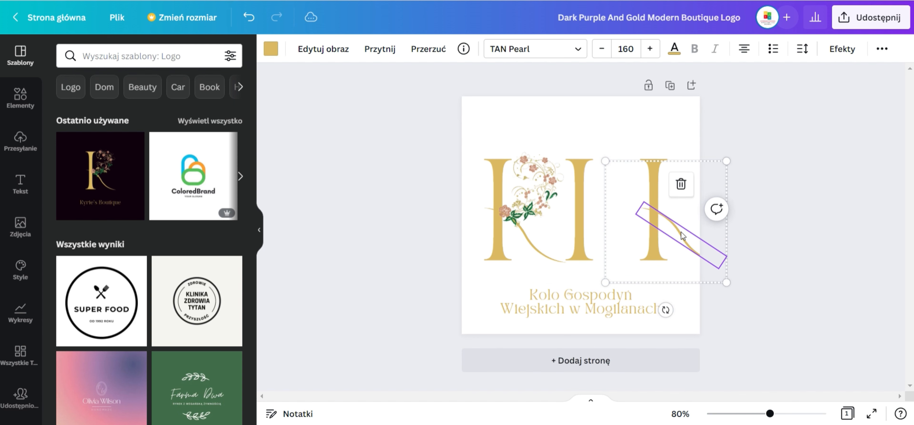
{"action": "key", "text": "Delete"}
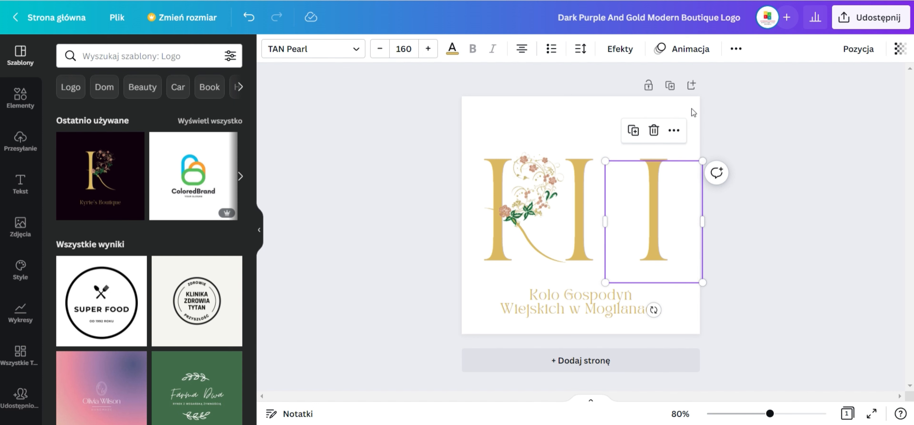
{"action": "left_click", "coordinate": [603, 130]}
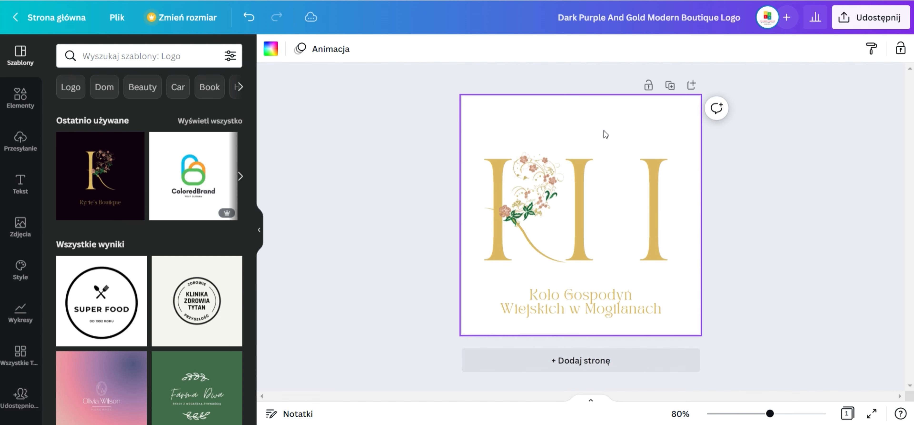
Step: Replace the middle letter I with "G" and the right letter I with "W"
{"action": "left_click", "coordinate": [578, 197]}
{"action": "double_click", "coordinate": [578, 198]}
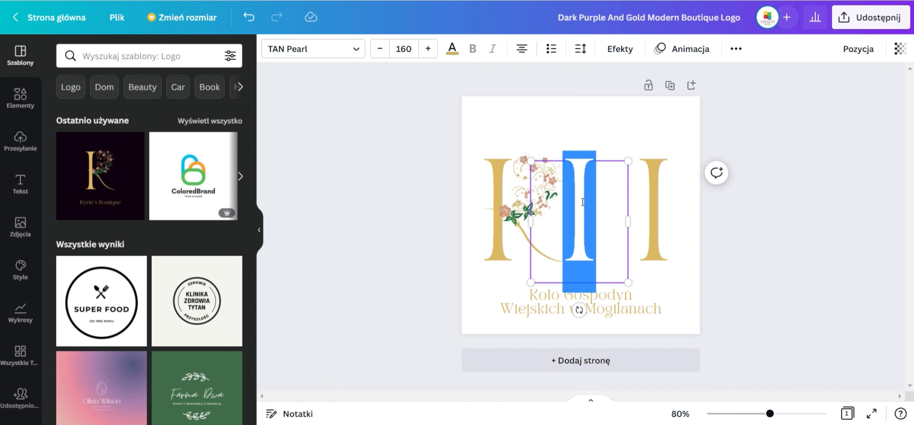
{"action": "type", "text": "G"}
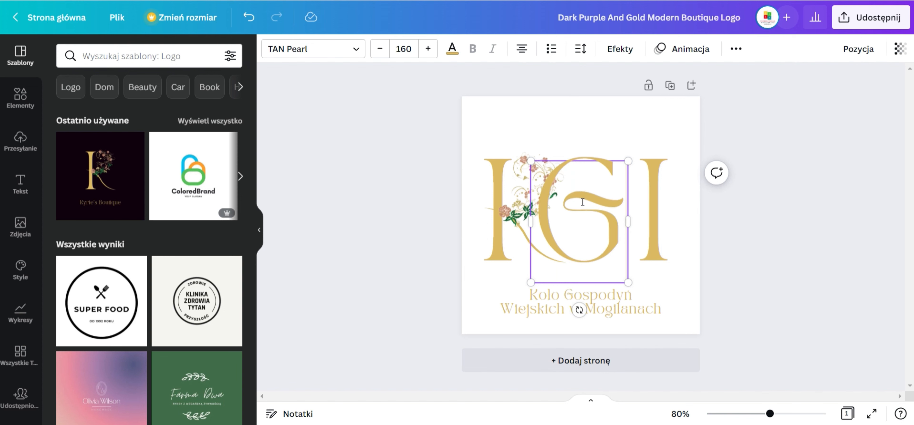
{"action": "left_click", "coordinate": [647, 209]}
{"action": "double_click", "coordinate": [652, 213]}
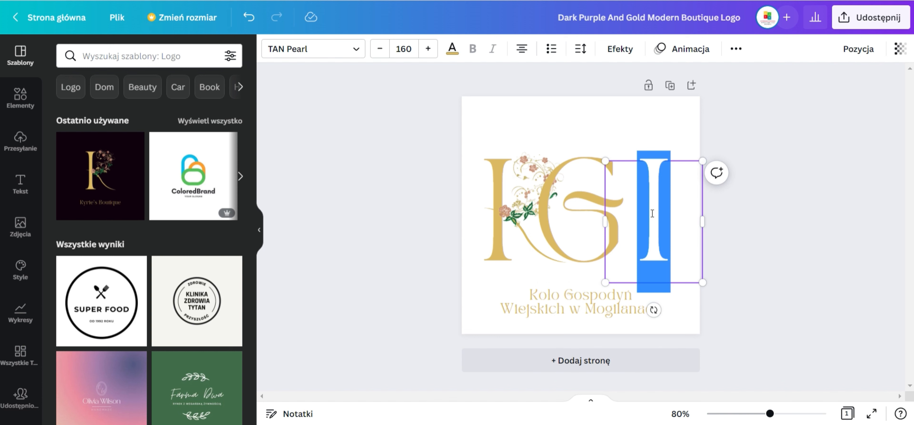
{"action": "type", "text": "W"}
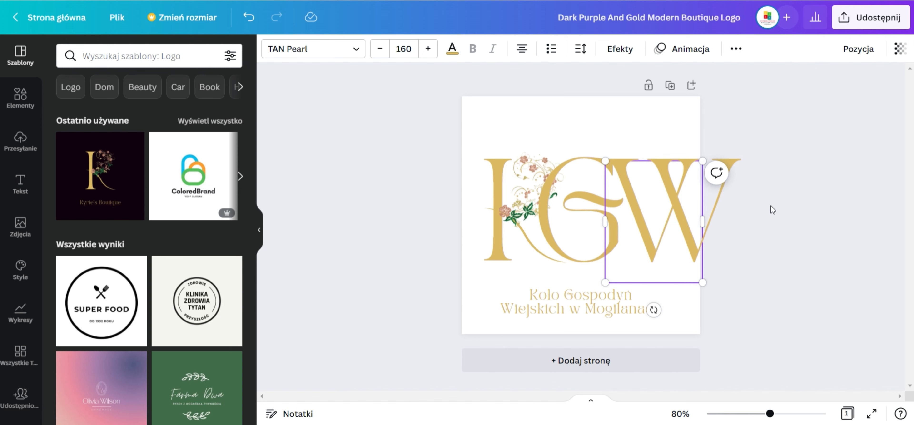
Step: Shrink the G and the W to a matching font size of about 90.9 and align them beside the foot of the floral K
{"action": "left_click", "coordinate": [565, 215]}
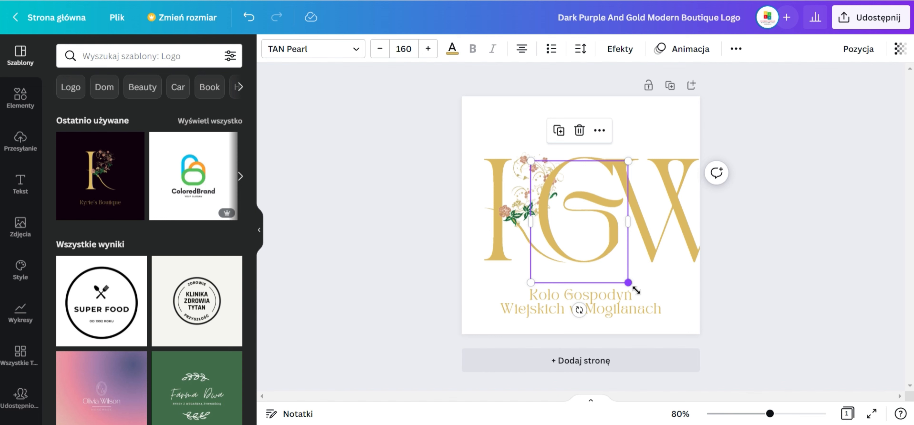
{"action": "left_click_drag", "start_coordinate": [636, 290], "coordinate": [599, 257]}
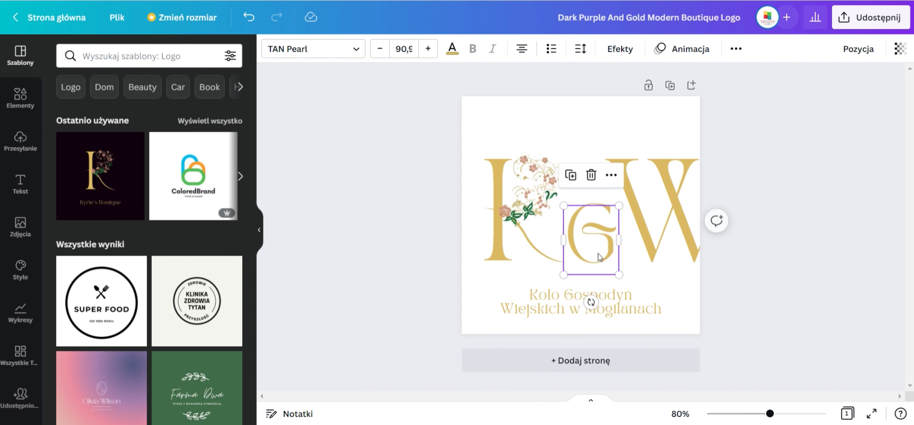
{"action": "left_click", "coordinate": [653, 238]}
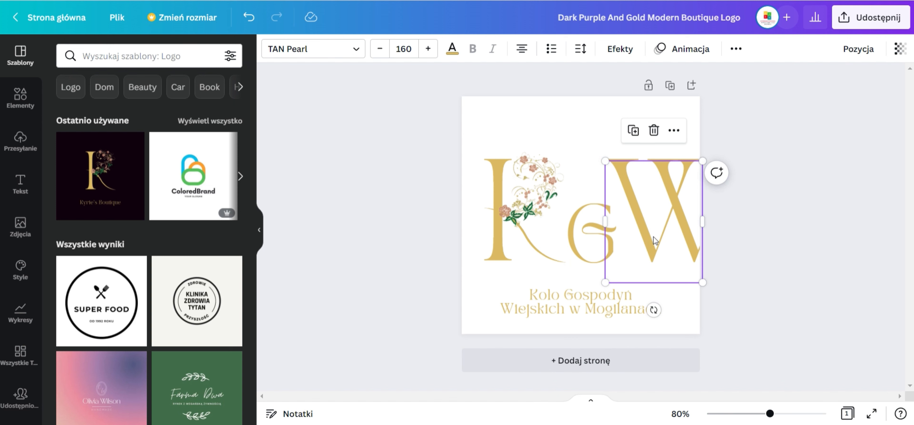
{"action": "left_click_drag", "start_coordinate": [608, 164], "coordinate": [648, 240]}
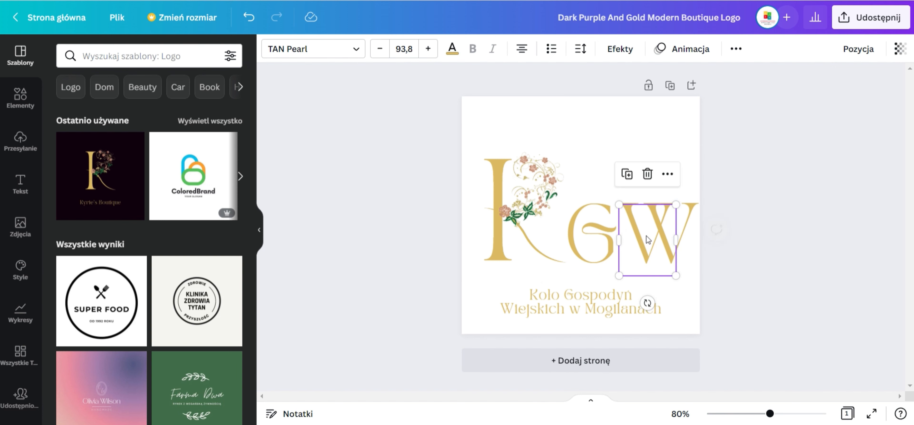
{"action": "left_click_drag", "start_coordinate": [675, 275], "coordinate": [674, 274]}
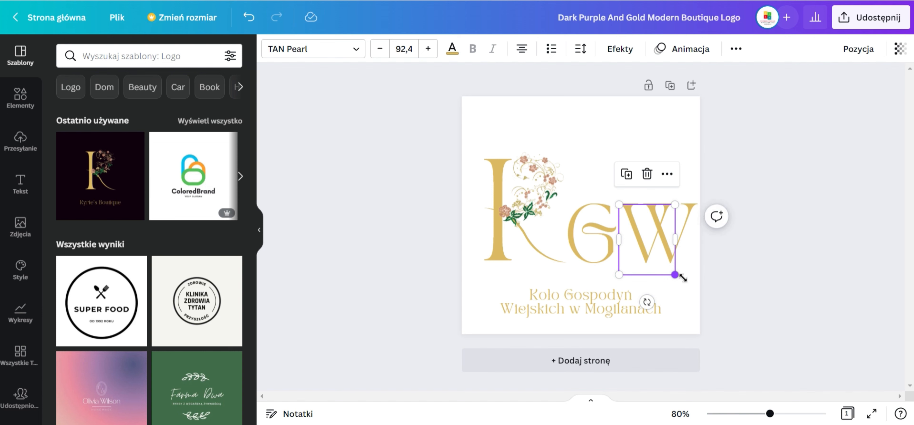
{"action": "left_click", "coordinate": [656, 135]}
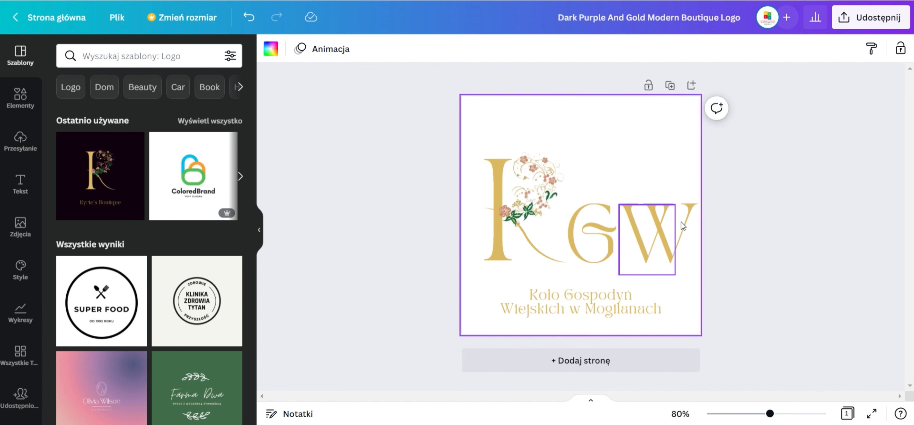
{"action": "left_click", "coordinate": [648, 226]}
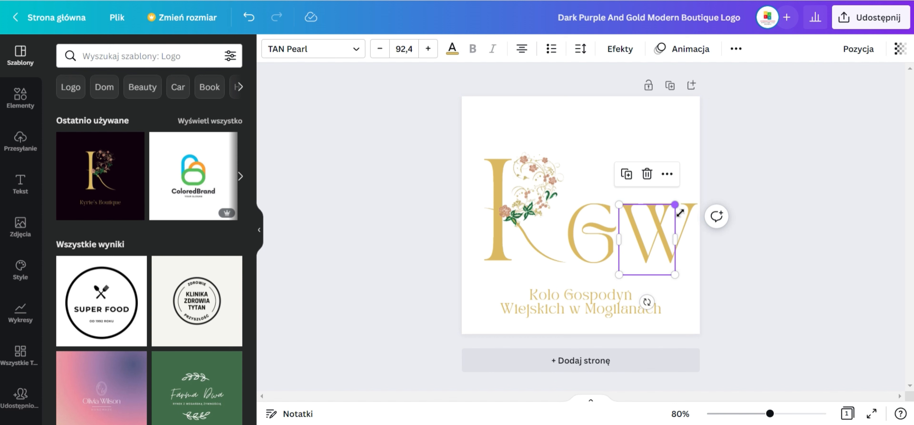
{"action": "left_click_drag", "start_coordinate": [679, 214], "coordinate": [678, 215]}
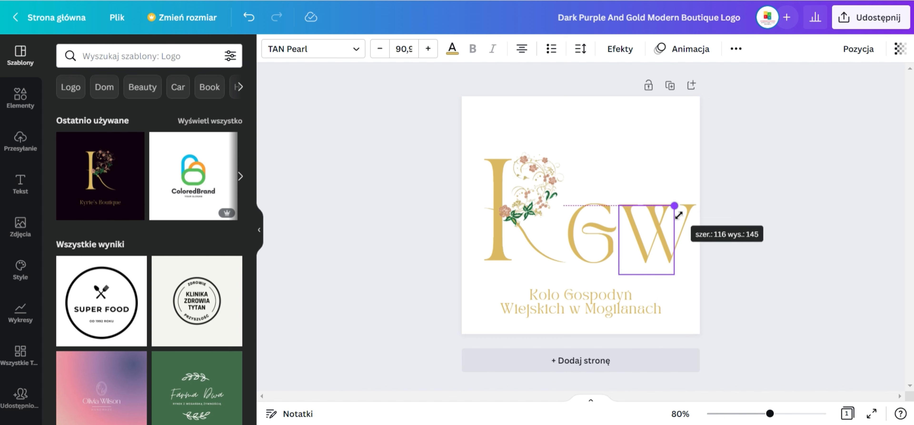
{"action": "left_click_drag", "start_coordinate": [679, 216], "coordinate": [678, 212]}
{"action": "left_click", "coordinate": [759, 173]}
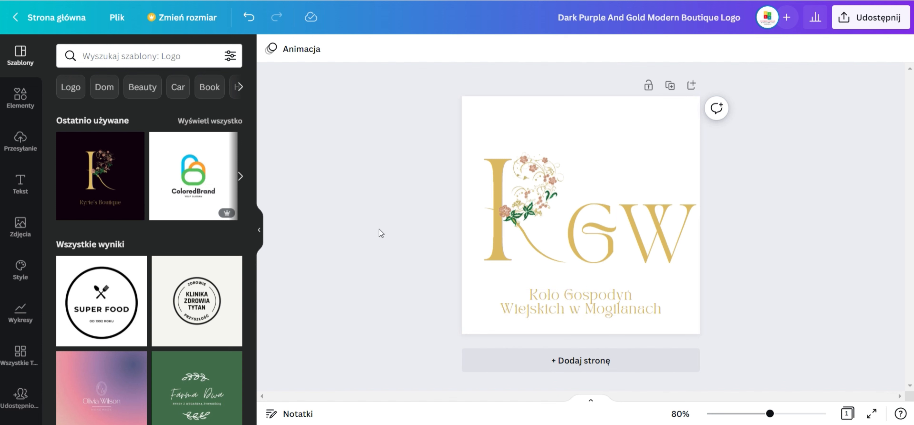
Step: Recolour the G, the W and the caption with the dark green taken from the flower image's colours
{"action": "left_click_drag", "start_coordinate": [484, 145], "coordinate": [683, 322]}
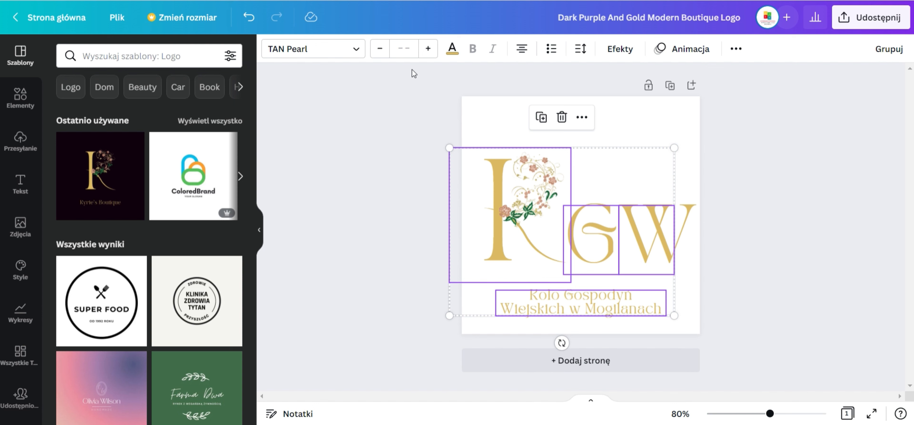
{"action": "left_click", "coordinate": [452, 50]}
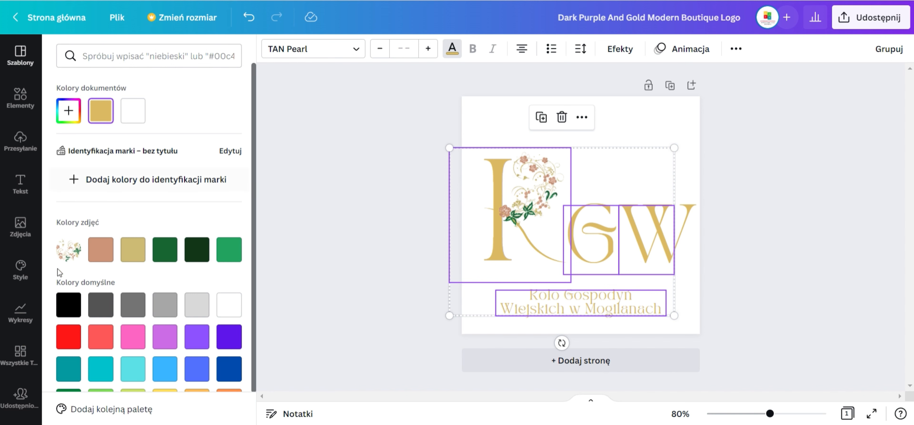
{"action": "left_click", "coordinate": [172, 249]}
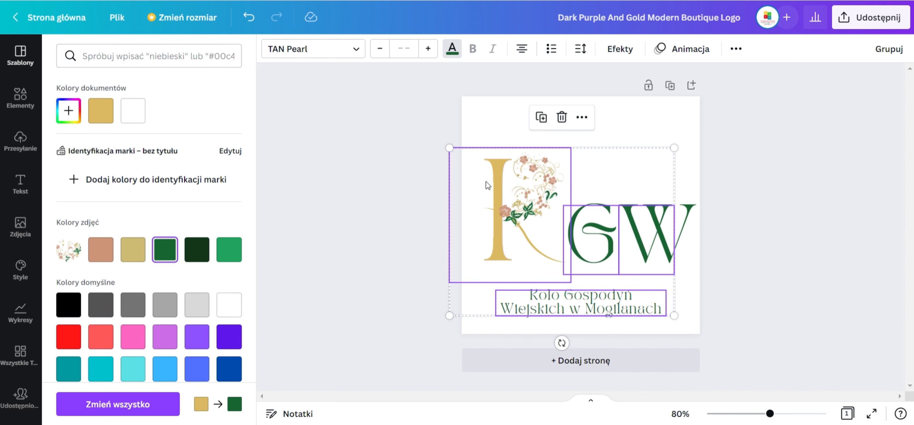
{"action": "key", "text": "Escape"}
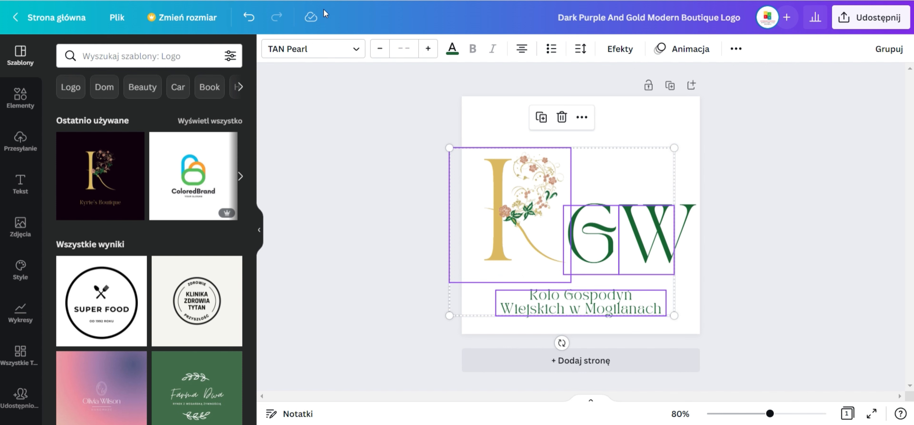
{"action": "left_click", "coordinate": [453, 51]}
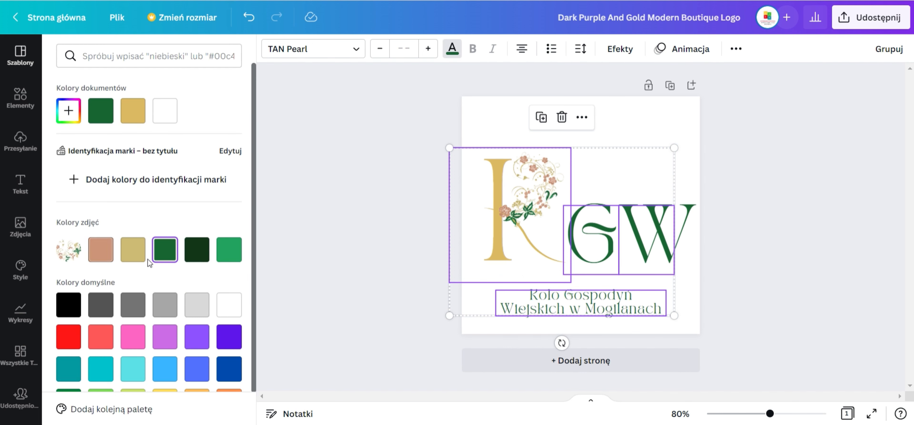
{"action": "key", "text": "Escape"}
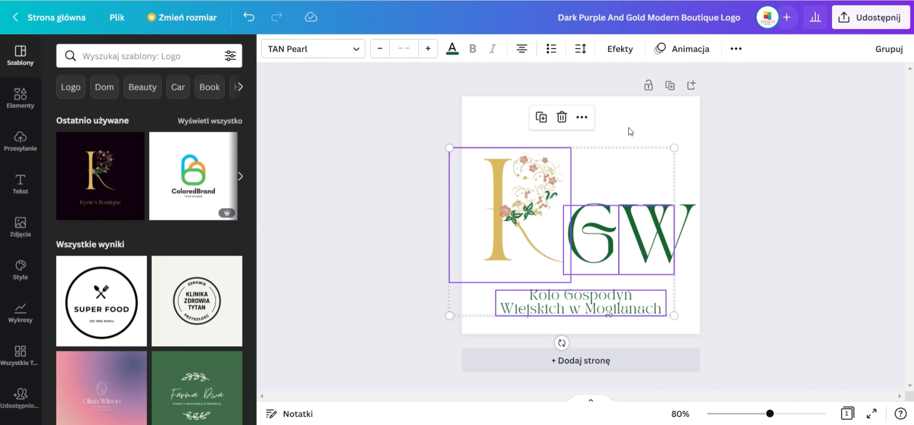
{"action": "left_click", "coordinate": [628, 127]}
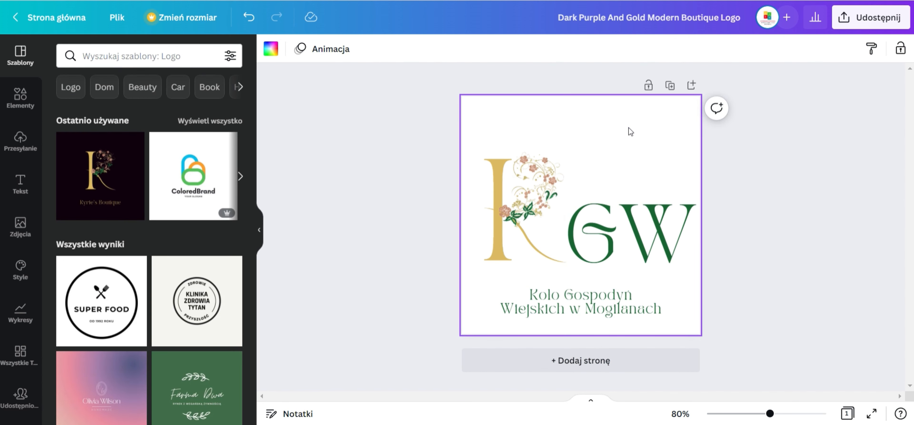
Step: Recolour the straight stem of the floral K with the same dark green as the other letters
{"action": "double_click", "coordinate": [496, 239]}
{"action": "left_click", "coordinate": [451, 52]}
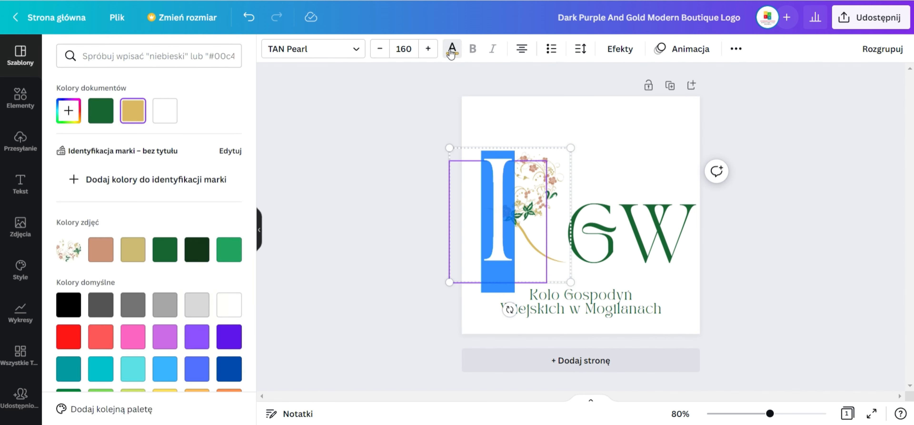
{"action": "left_click", "coordinate": [165, 247]}
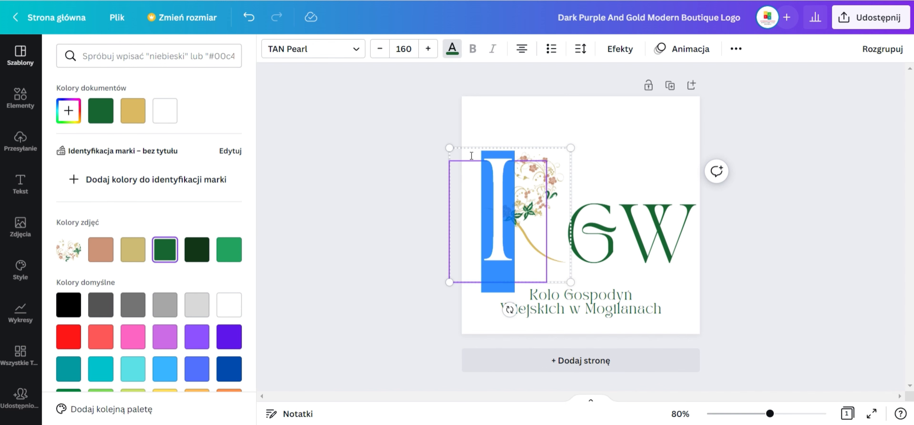
{"action": "key", "text": "Escape"}
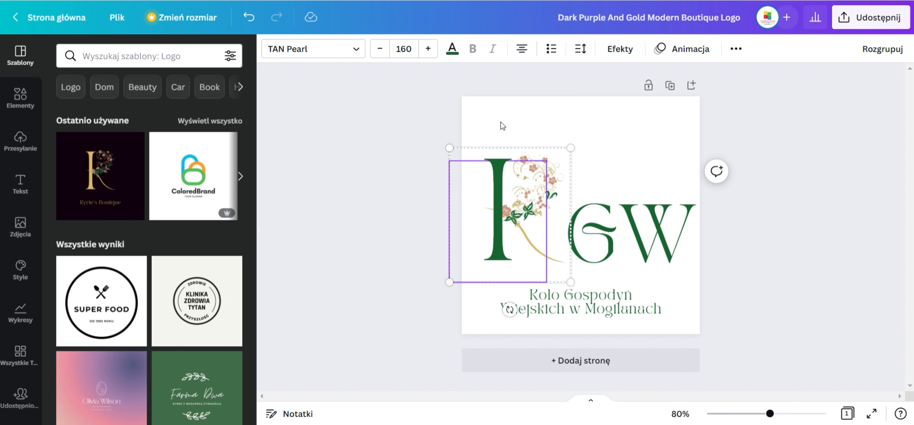
Step: Recolour the curved leg of the floral K with the same dark green as its stem and deselect it
{"action": "left_click", "coordinate": [558, 262]}
{"action": "double_click", "coordinate": [557, 263]}
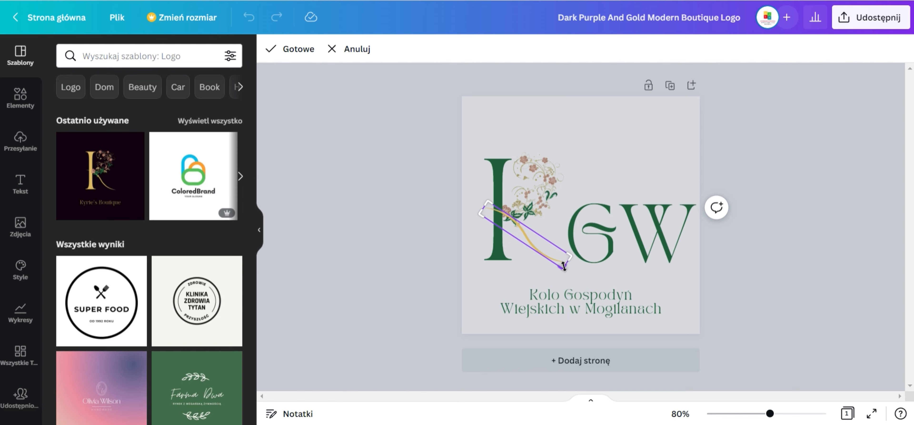
{"action": "left_click", "coordinate": [487, 144]}
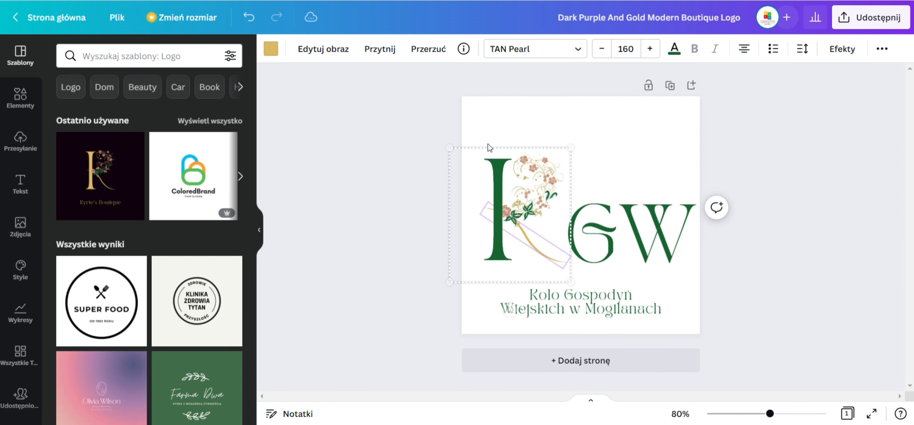
{"action": "left_click", "coordinate": [270, 49]}
{"action": "left_click", "coordinate": [171, 254]}
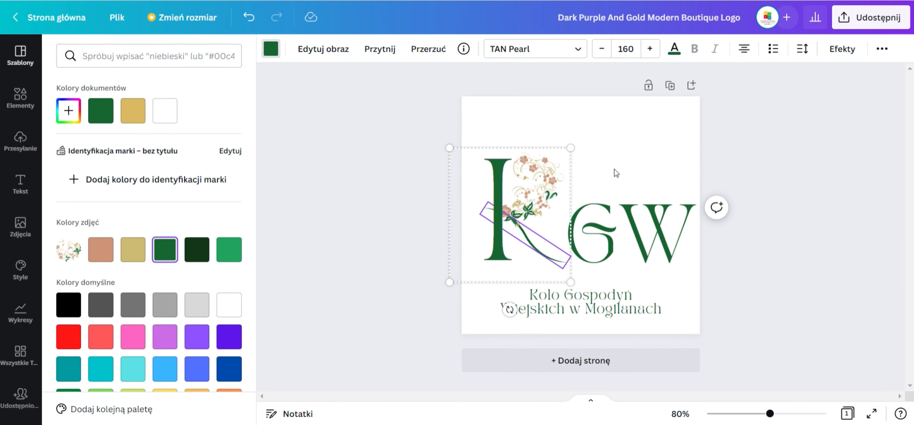
{"action": "key", "text": "Escape"}
{"action": "left_click", "coordinate": [618, 167]}
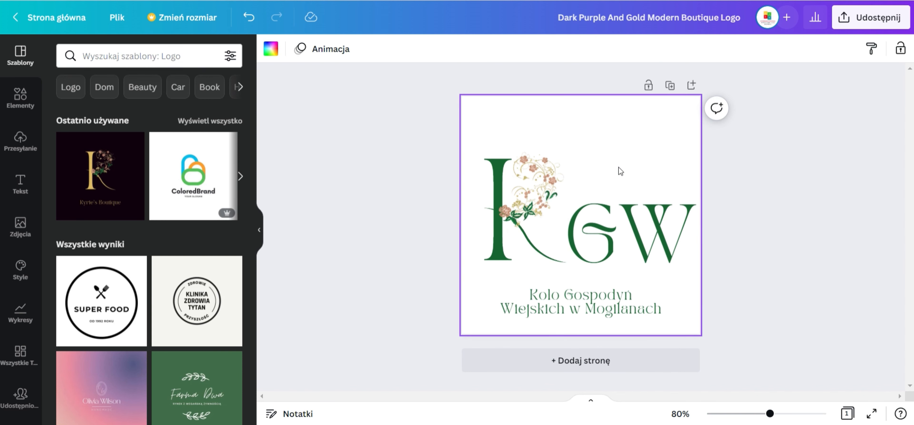
{"action": "left_click", "coordinate": [722, 196]}
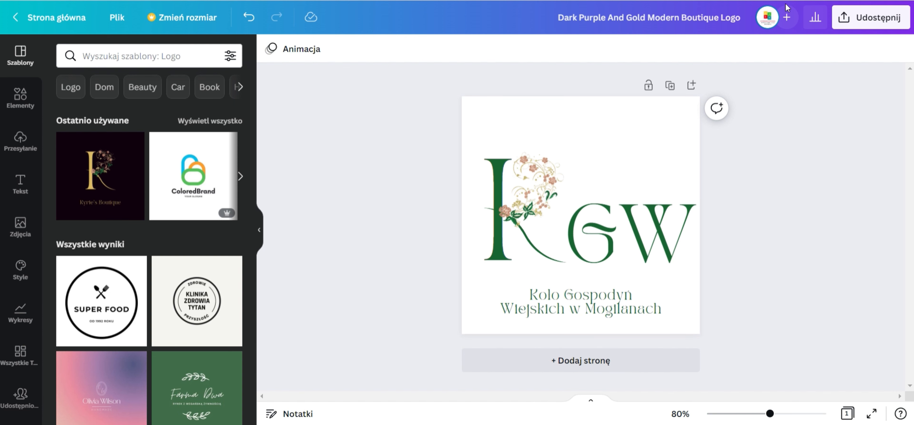
Step: Download the finished logo as a PNG file named "logo KGW1.png" at size 1 and dismiss the download notices
{"action": "left_click", "coordinate": [865, 21]}
{"action": "left_click", "coordinate": [787, 318]}
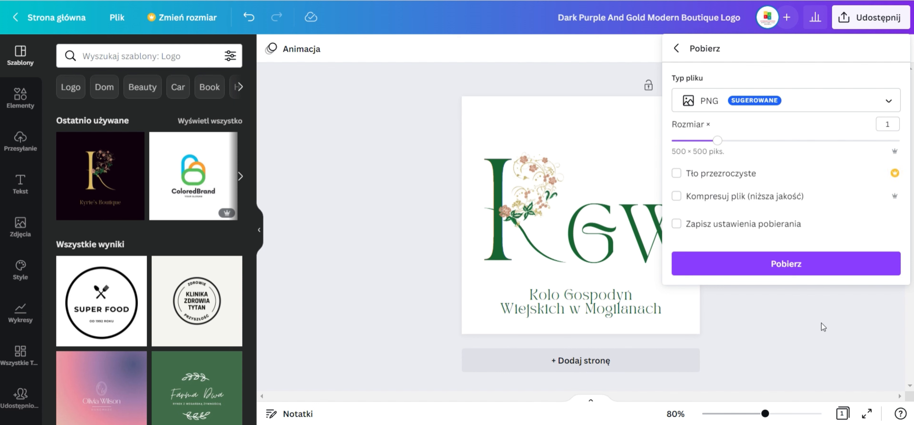
{"action": "left_click", "coordinate": [864, 103]}
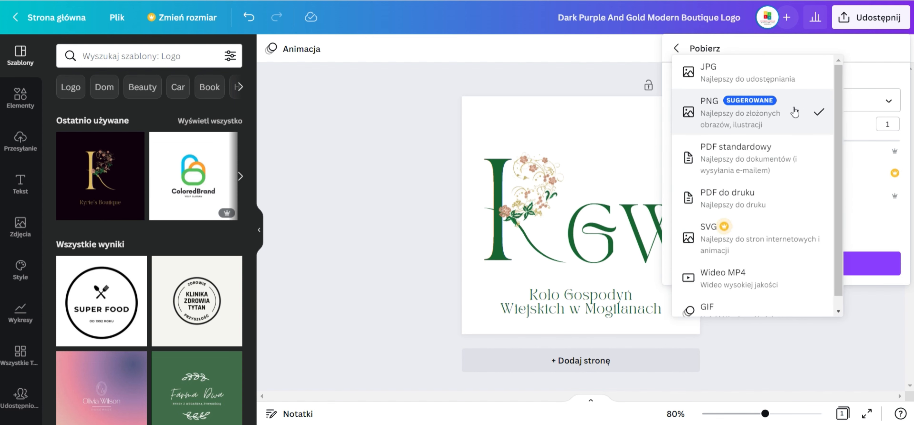
{"action": "left_click", "coordinate": [781, 113]}
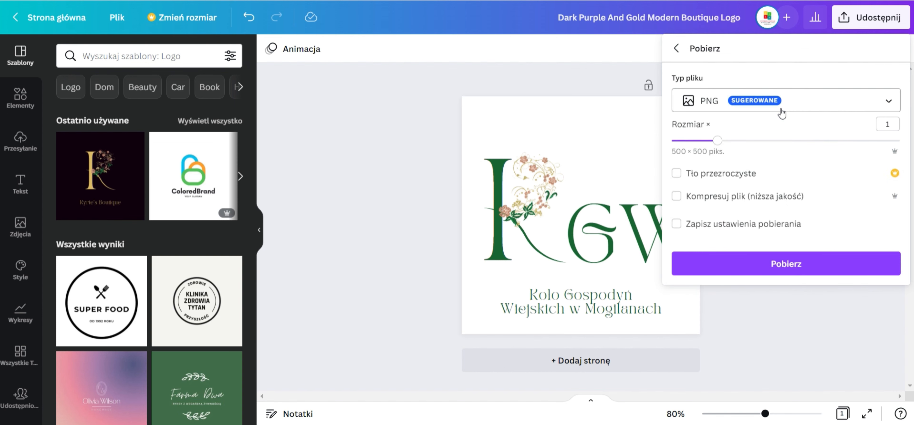
{"action": "left_click", "coordinate": [760, 264]}
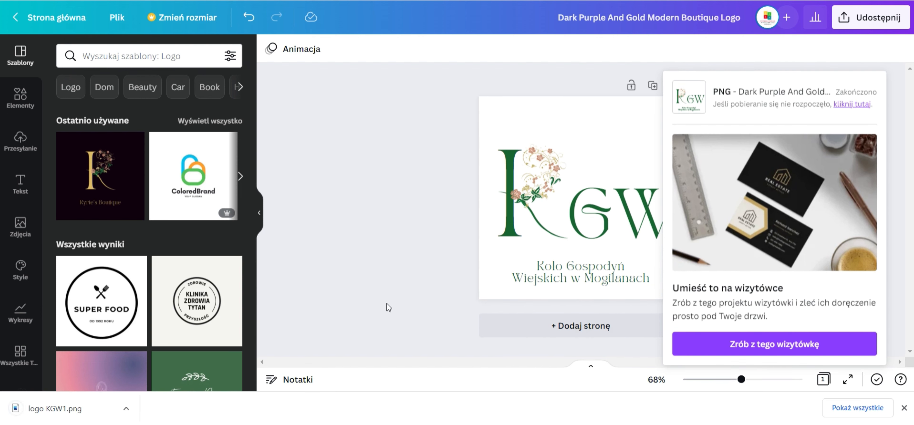
{"action": "left_click", "coordinate": [386, 303]}
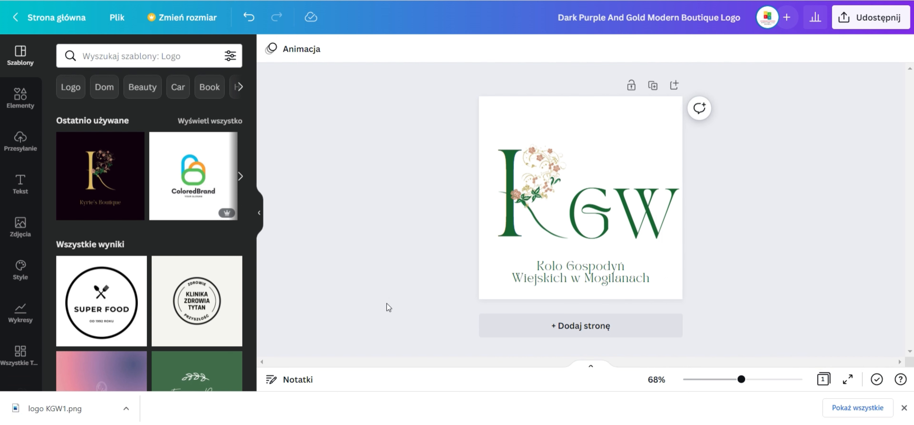
{"action": "left_click", "coordinate": [904, 408]}
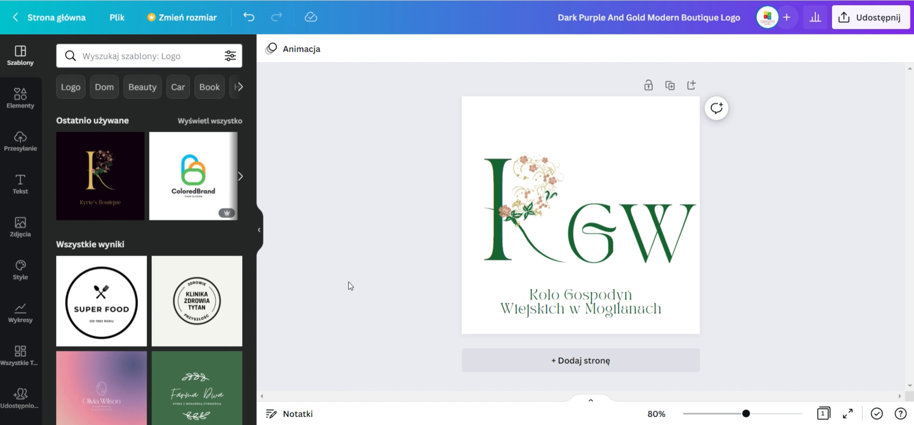
Step: Upload the downloaded green KGW logo image to the uploaded images library
{"action": "left_click", "coordinate": [20, 142]}
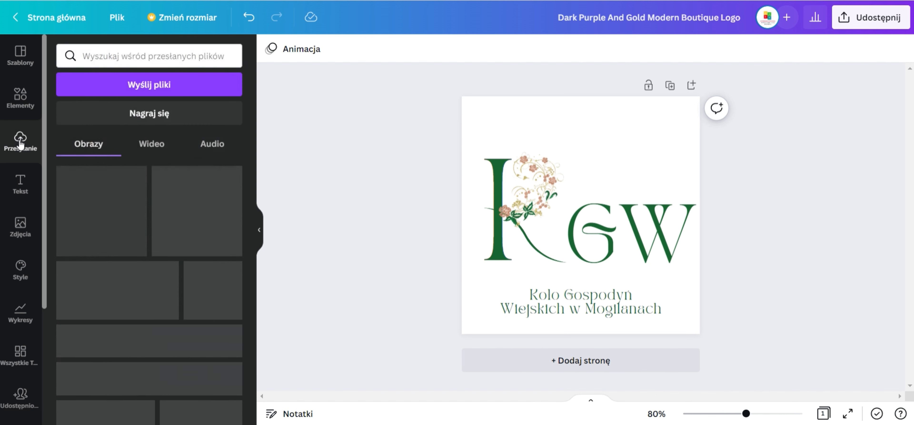
{"action": "left_click", "coordinate": [136, 82]}
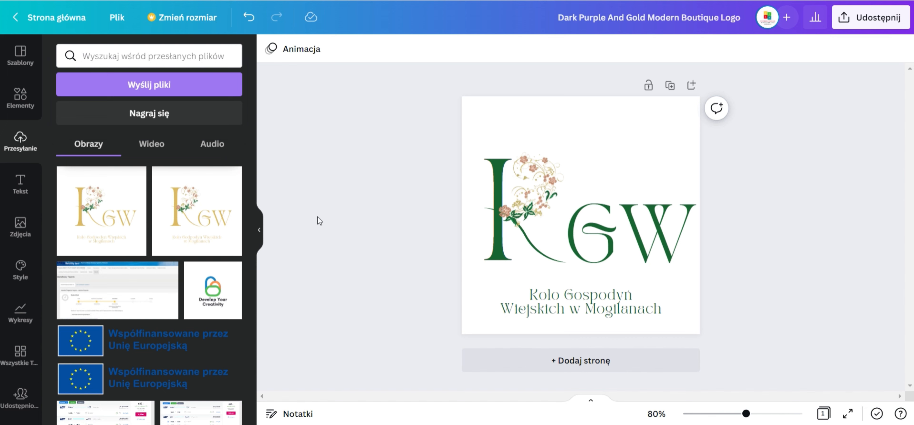
{"action": "double_click", "coordinate": [310, 184]}
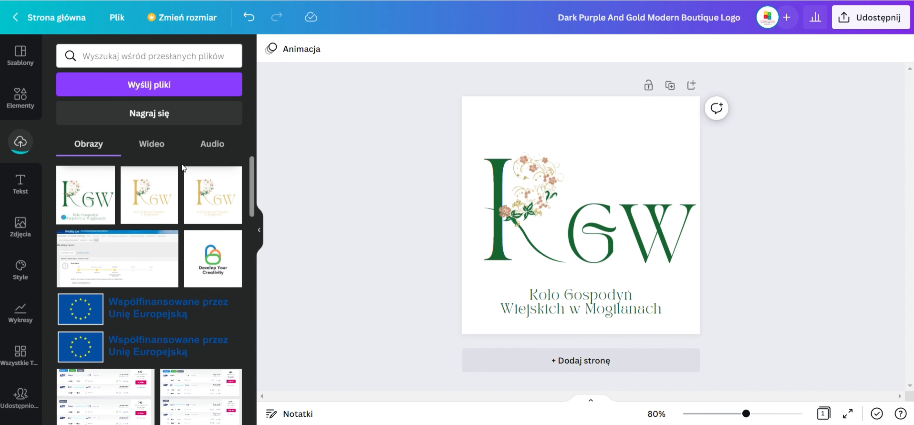